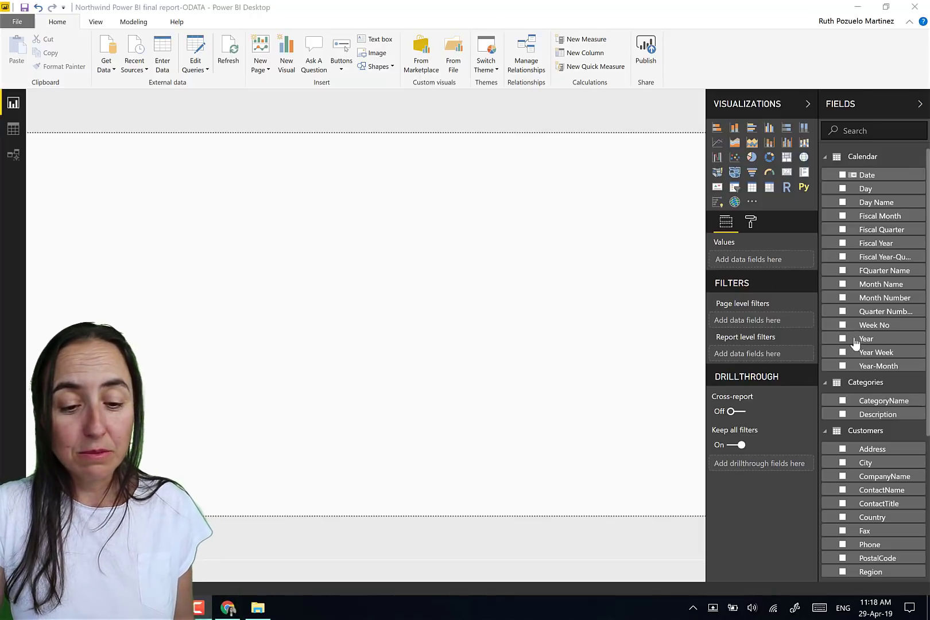
- Place Country and Sales on the canvas and switch the visual to a Table
scroll(861, 345, down, 1)
scroll(873, 339, down, 3)
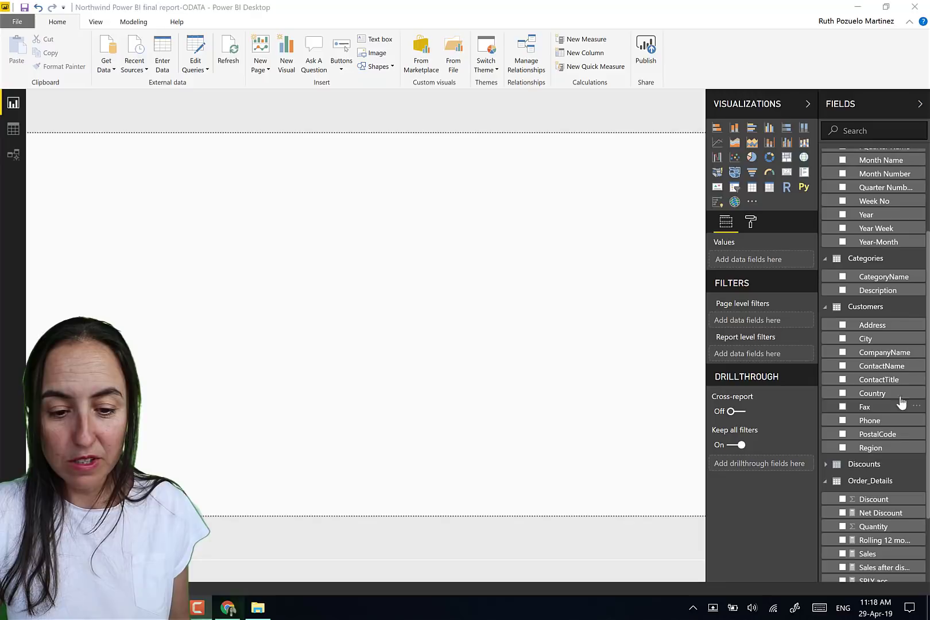
drag(889, 394, 353, 236)
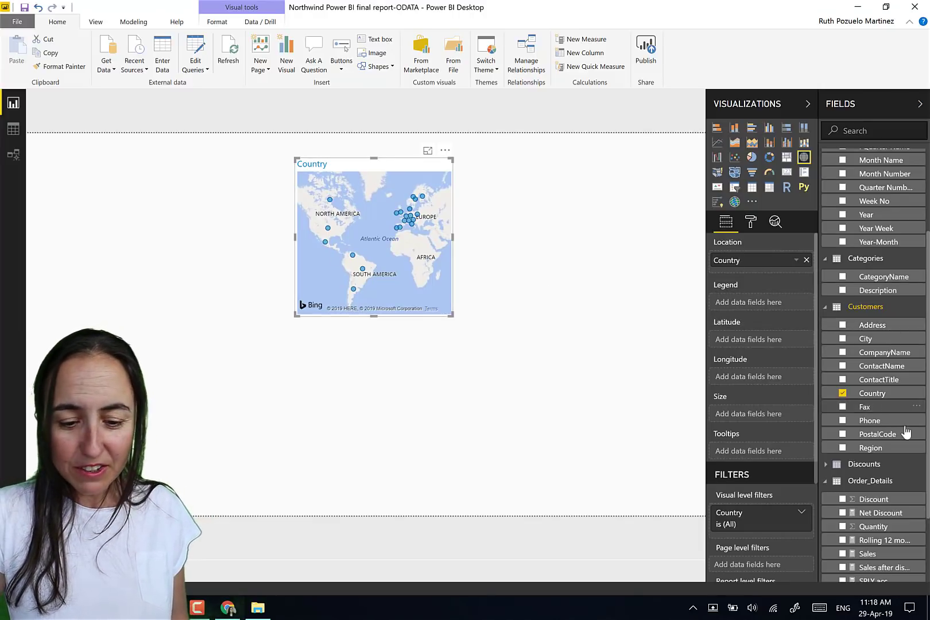
scroll(905, 432, down, 3)
drag(877, 460, 406, 266)
click(751, 187)
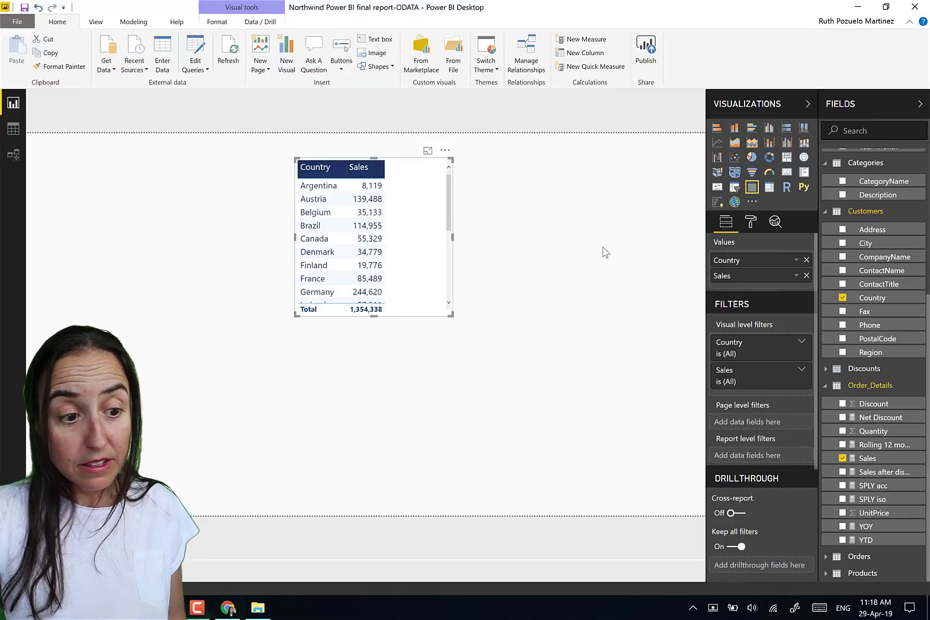
- Enlarge the table and add SPLY iso and YOY as columns
drag(451, 313, 490, 361)
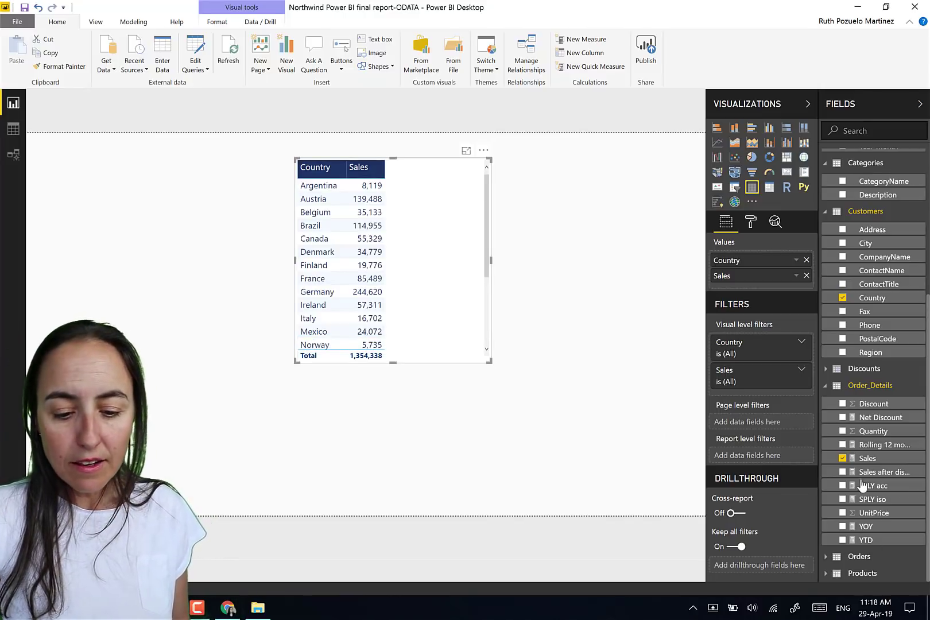
drag(878, 500, 465, 292)
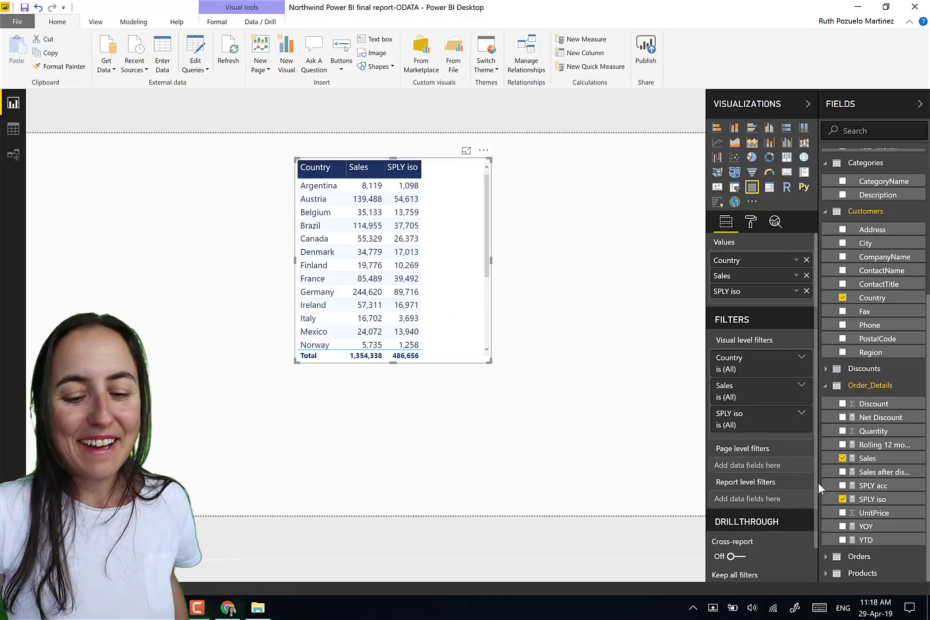
drag(866, 526, 468, 318)
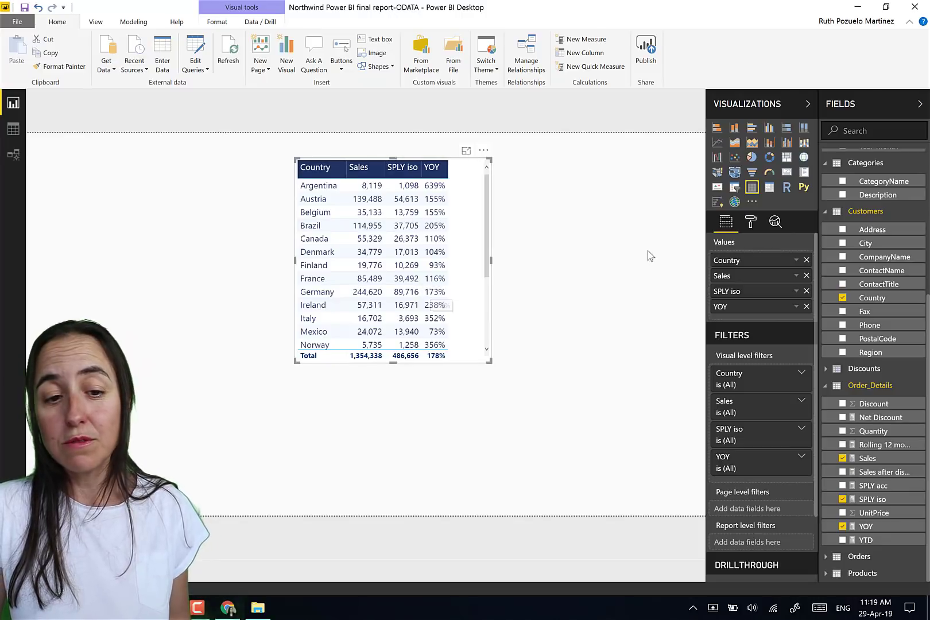
- Convert the country table to a Shape map and inspect its Format > Shape map list
click(735, 173)
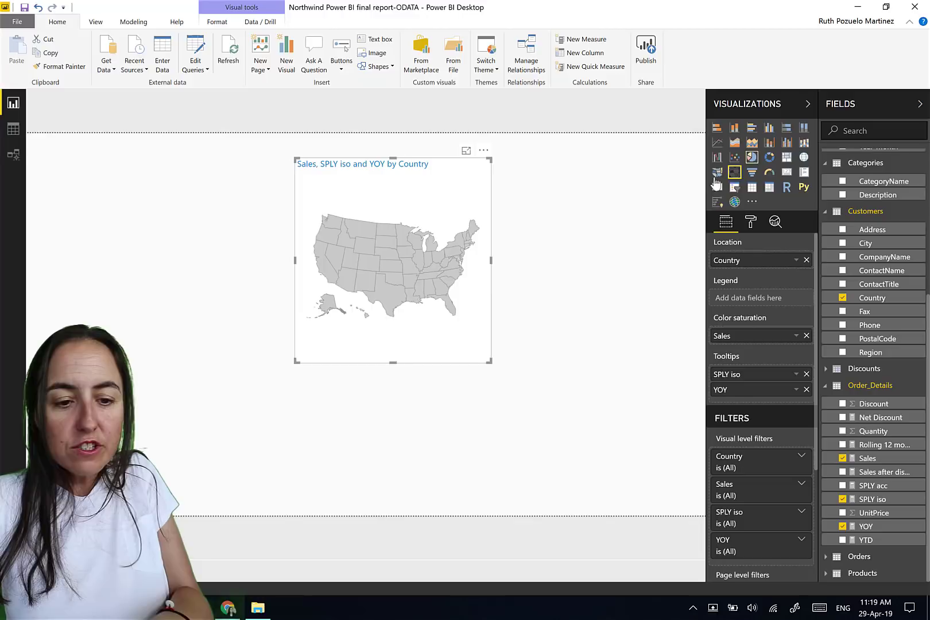
mouse_move(413, 281)
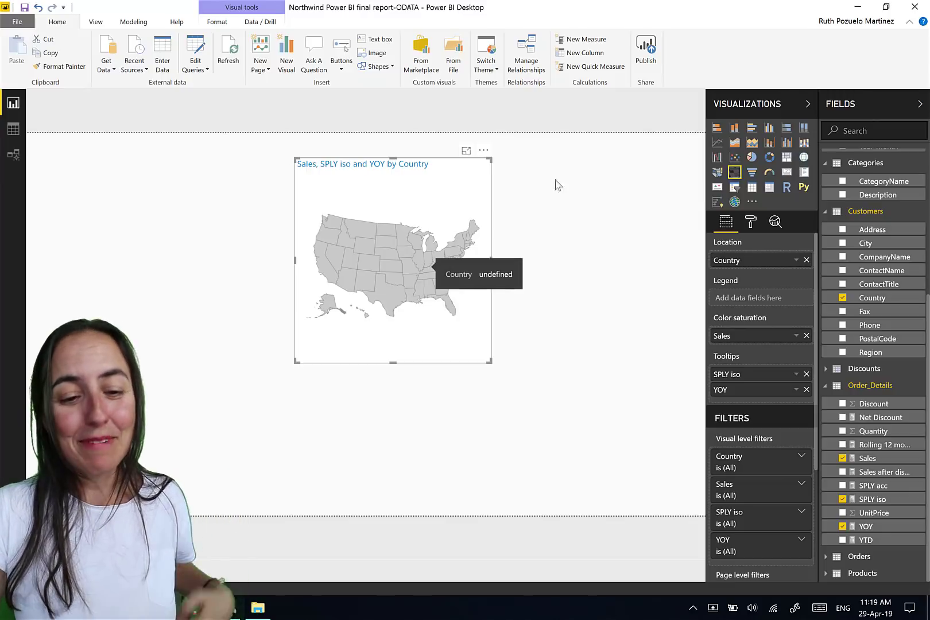
click(750, 223)
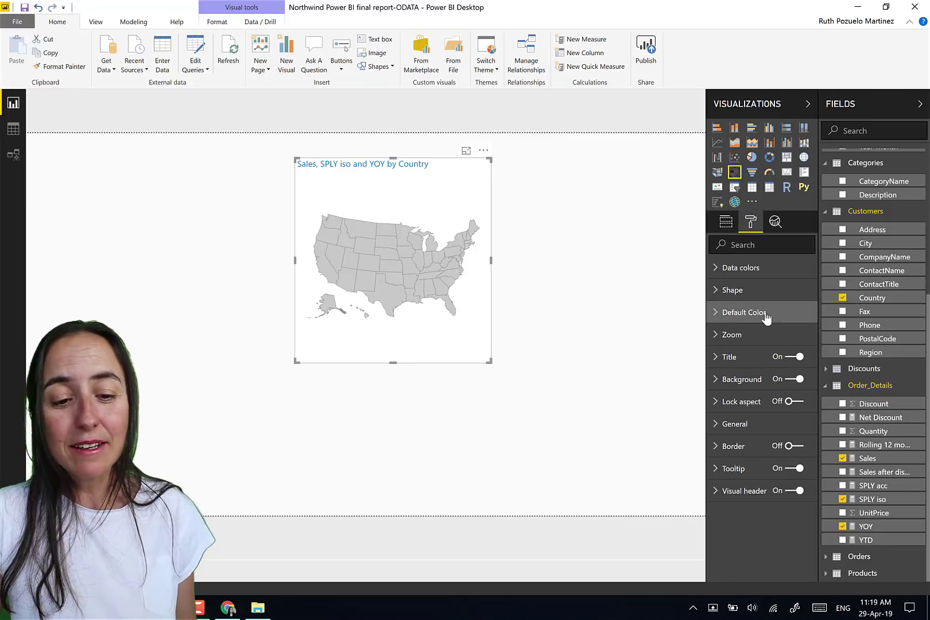
click(732, 290)
click(798, 315)
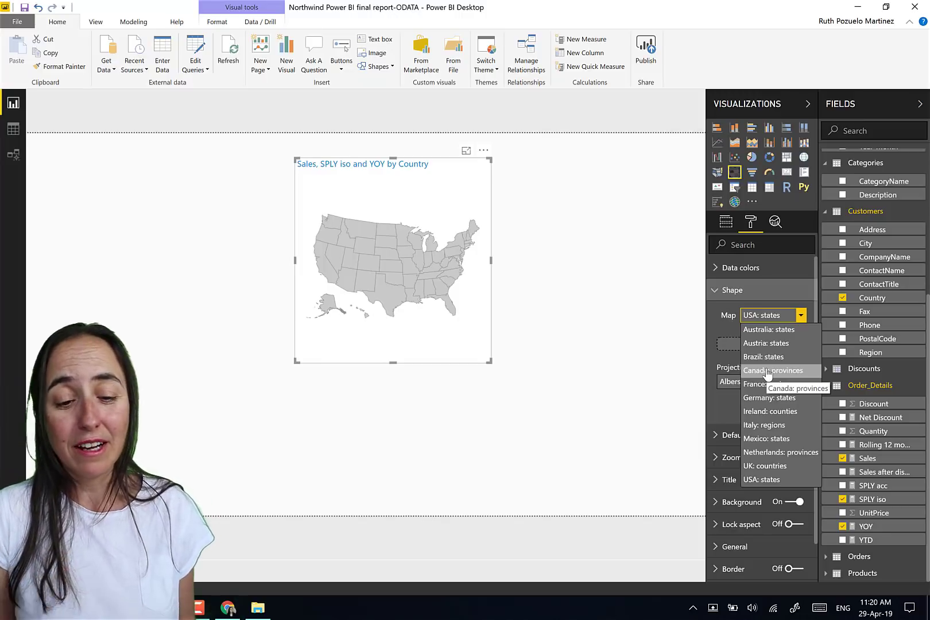
click(594, 356)
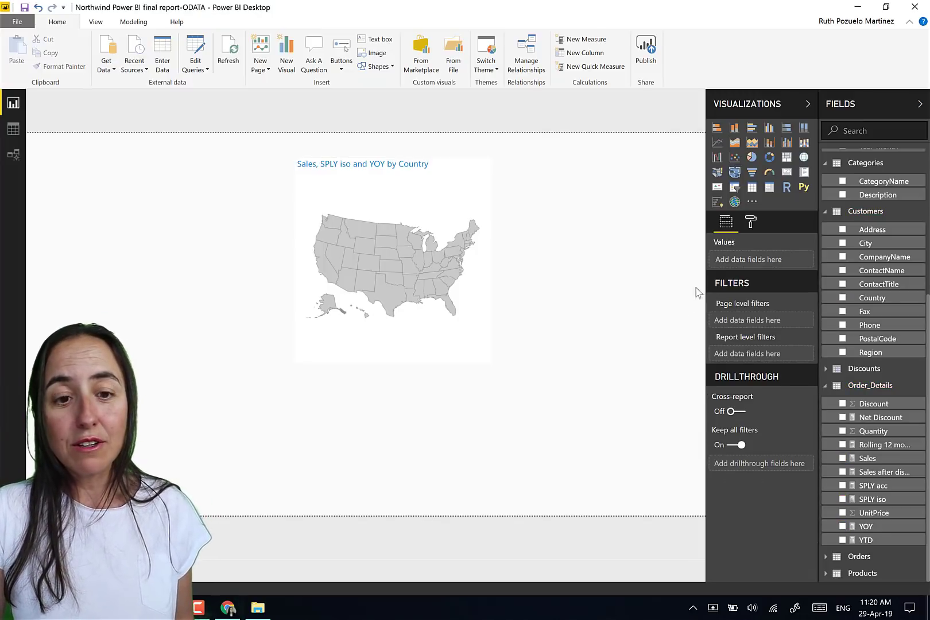
click(478, 284)
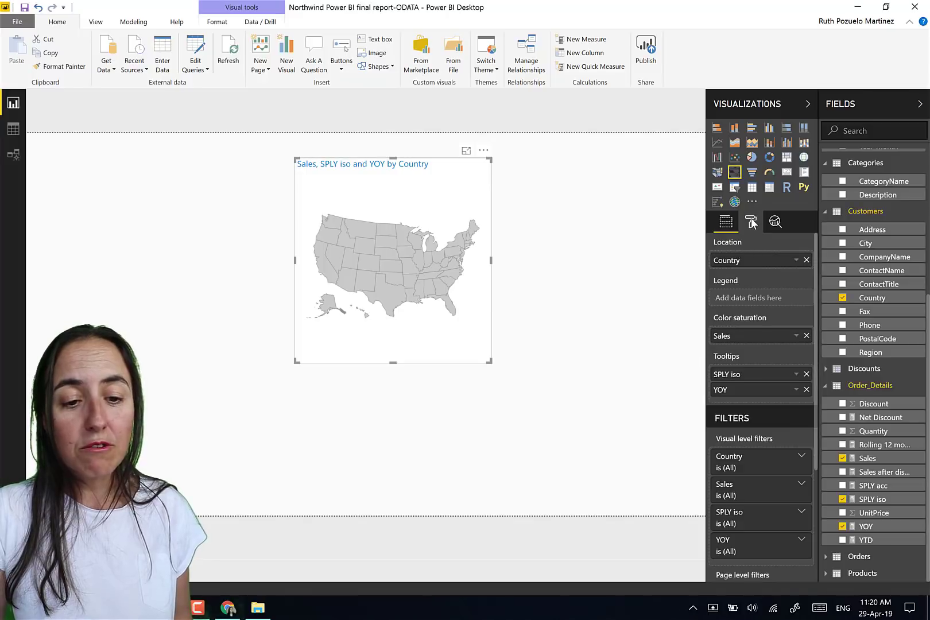
click(750, 221)
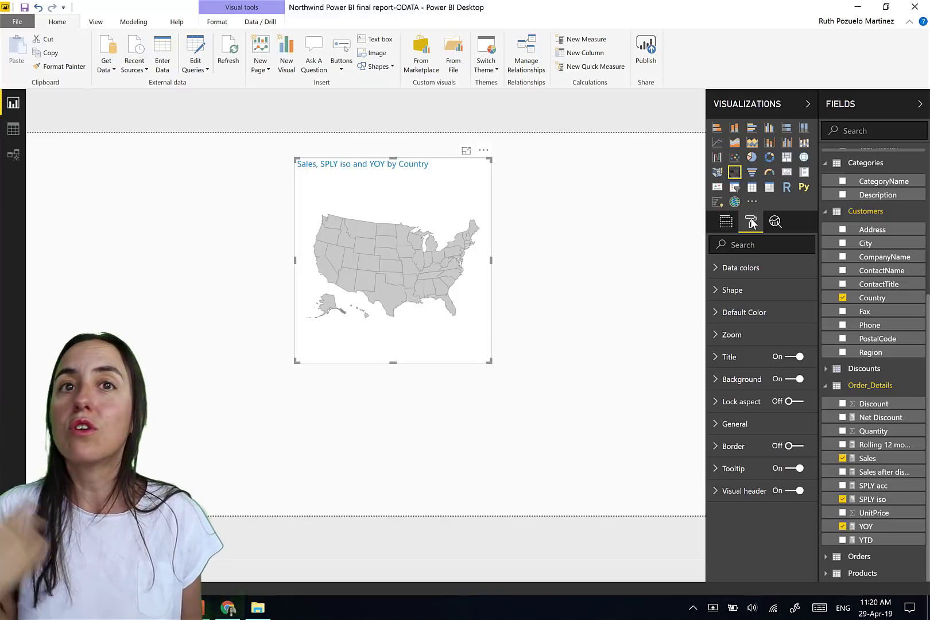
- Load world-countries.json as the shape map's custom map
click(724, 290)
click(764, 347)
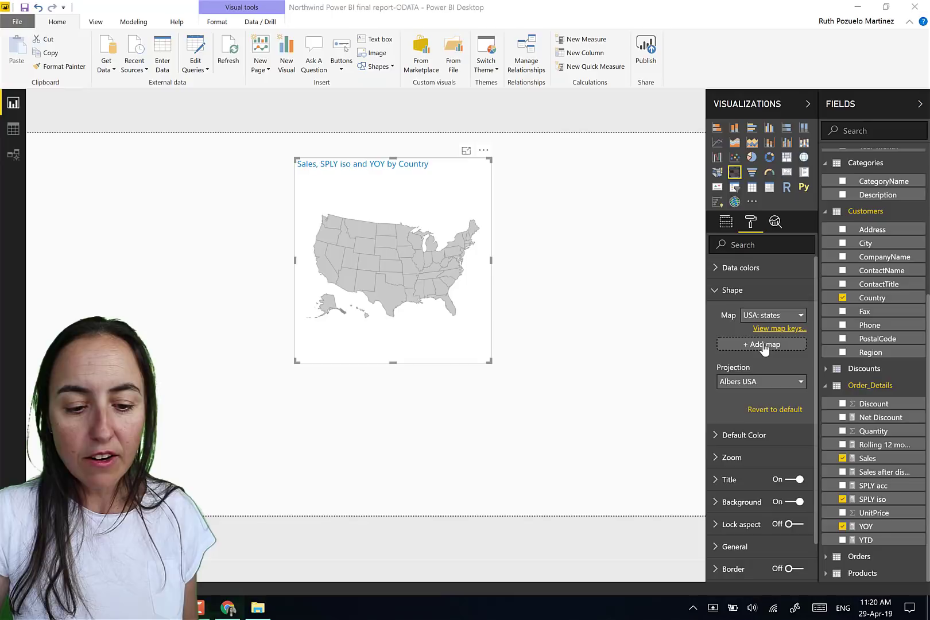
click(206, 104)
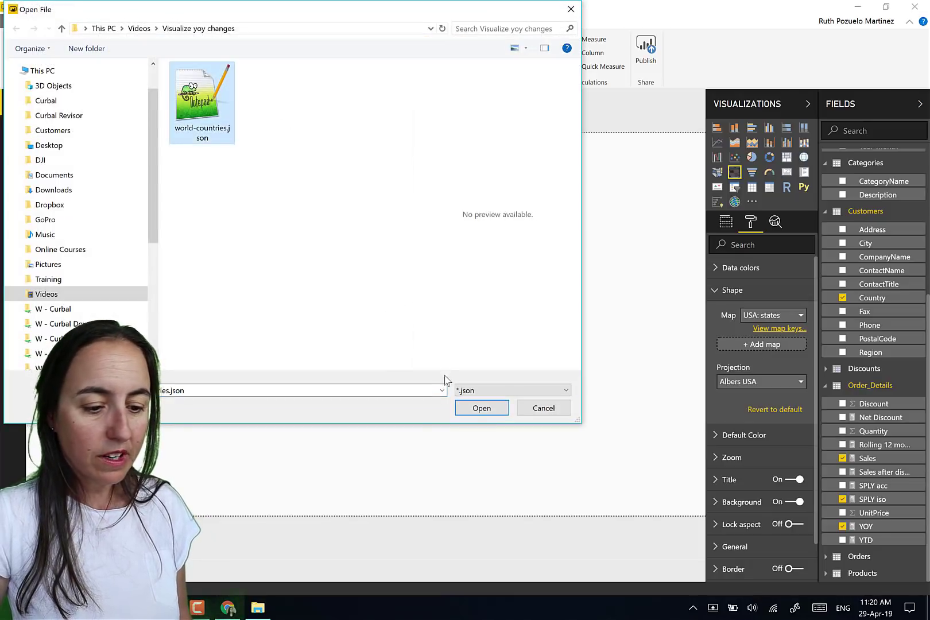
click(481, 408)
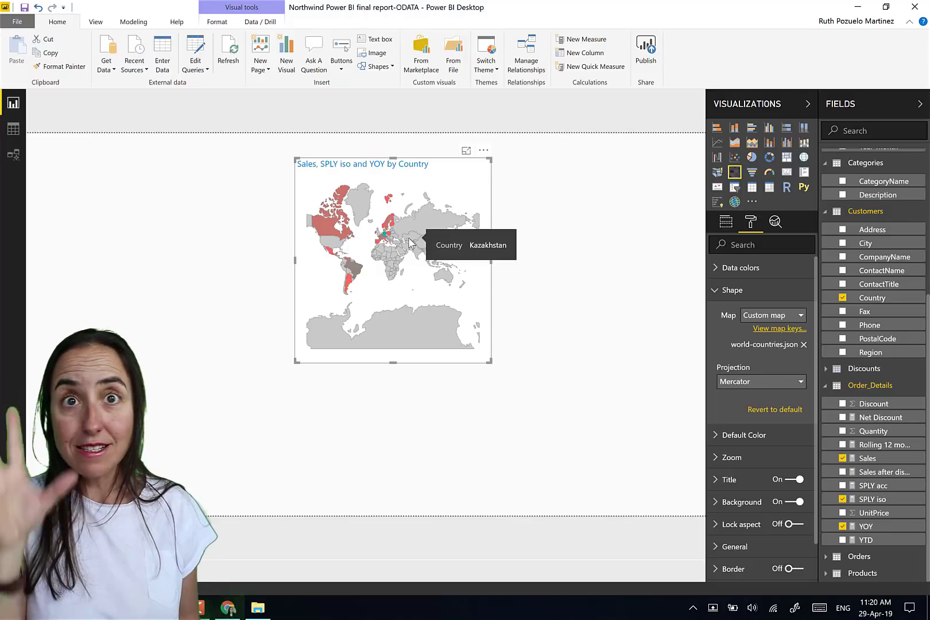
- Turn on auto zoom, selection zoom and manual zoom for the map
click(732, 457)
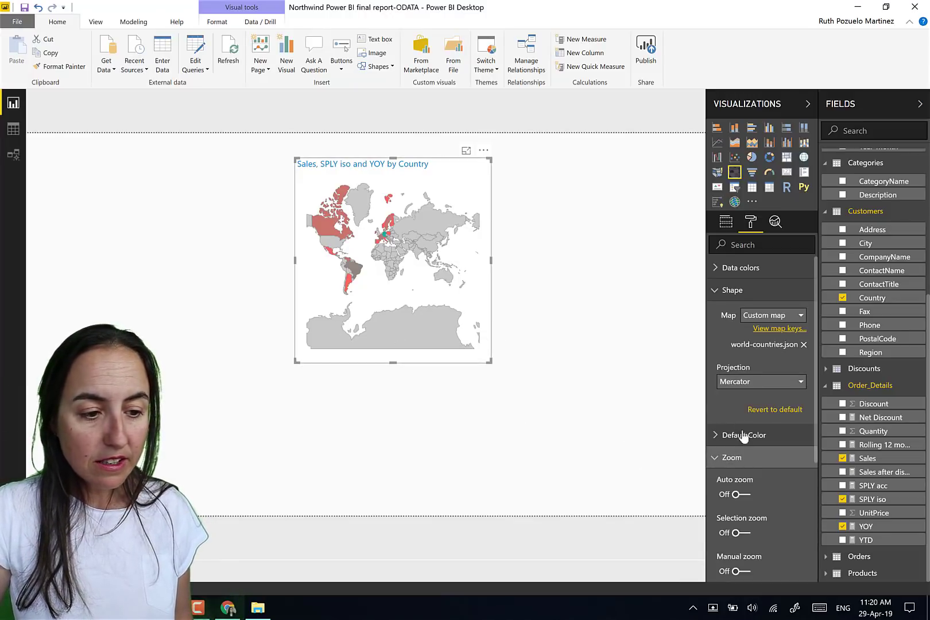
click(742, 495)
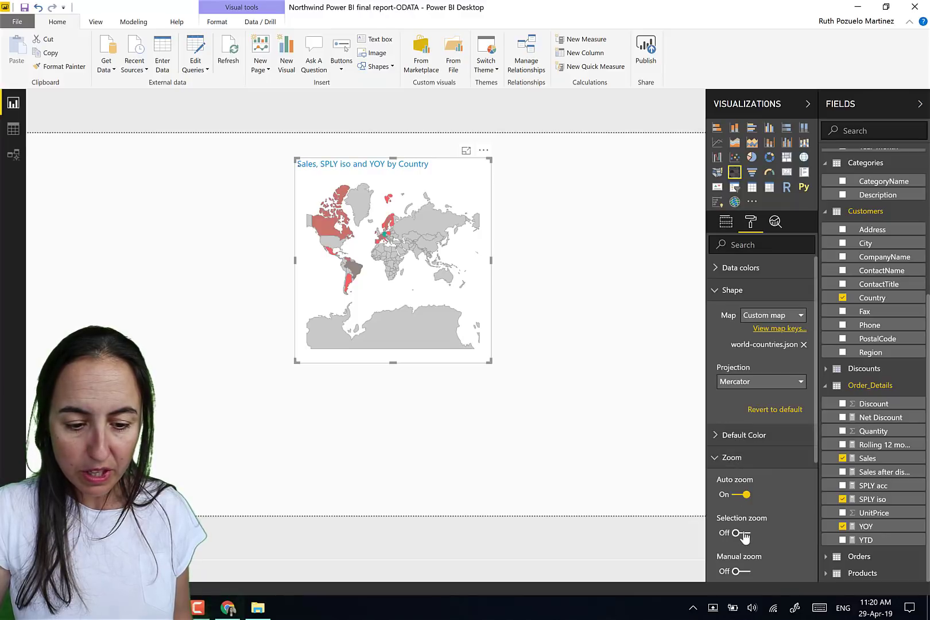
click(742, 533)
click(744, 573)
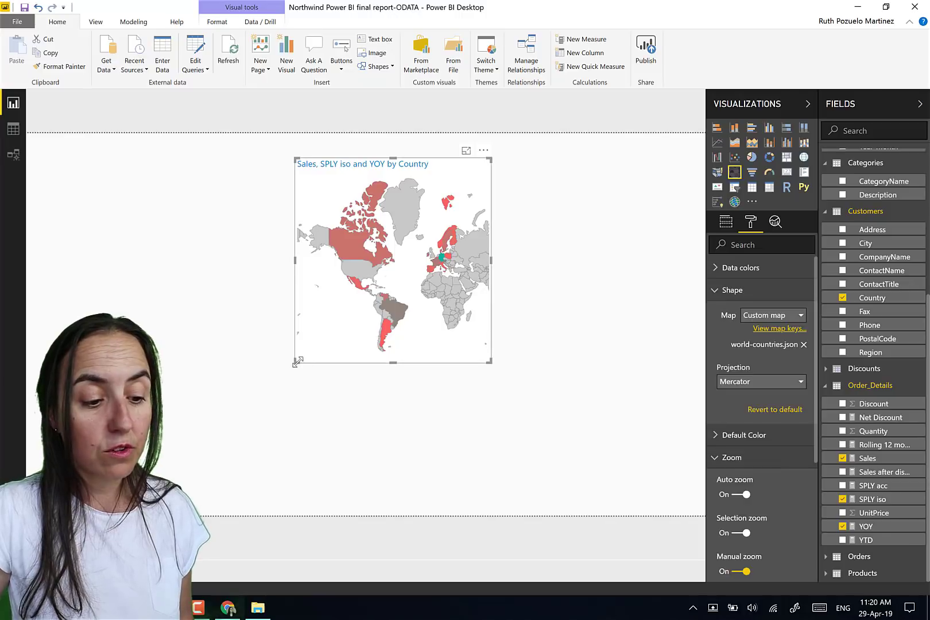
- Enlarge the map, replace Sales with YOY in Color saturation, and add Sales to Tooltips
drag(296, 363, 199, 398)
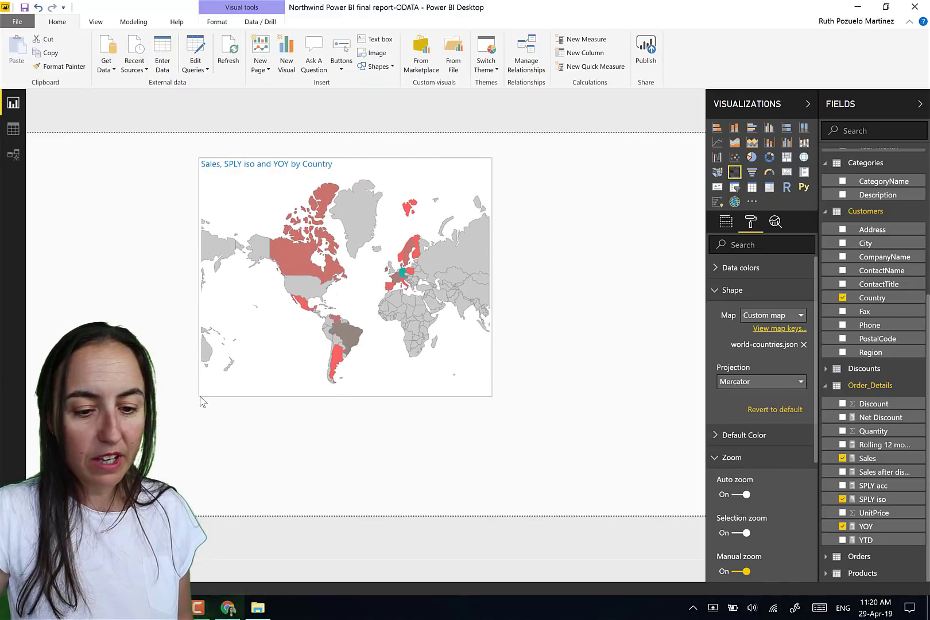
click(726, 225)
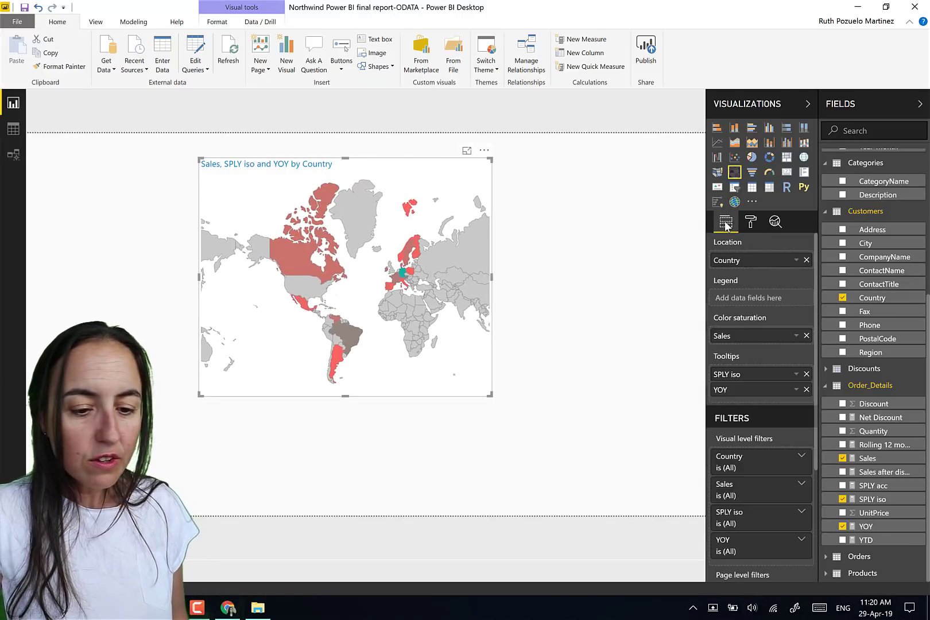
click(806, 335)
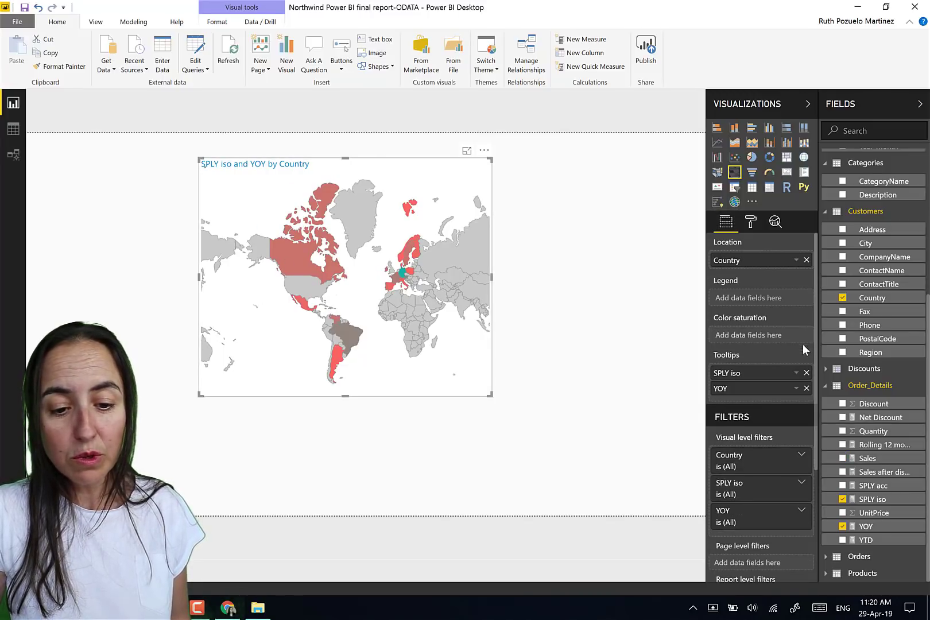
drag(866, 525, 760, 335)
click(806, 390)
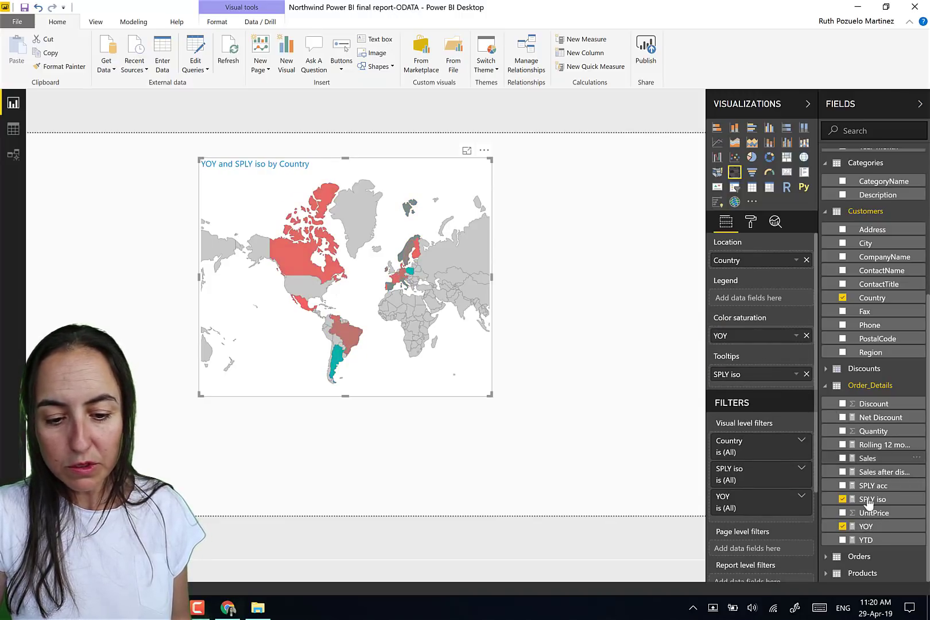
drag(861, 459, 763, 383)
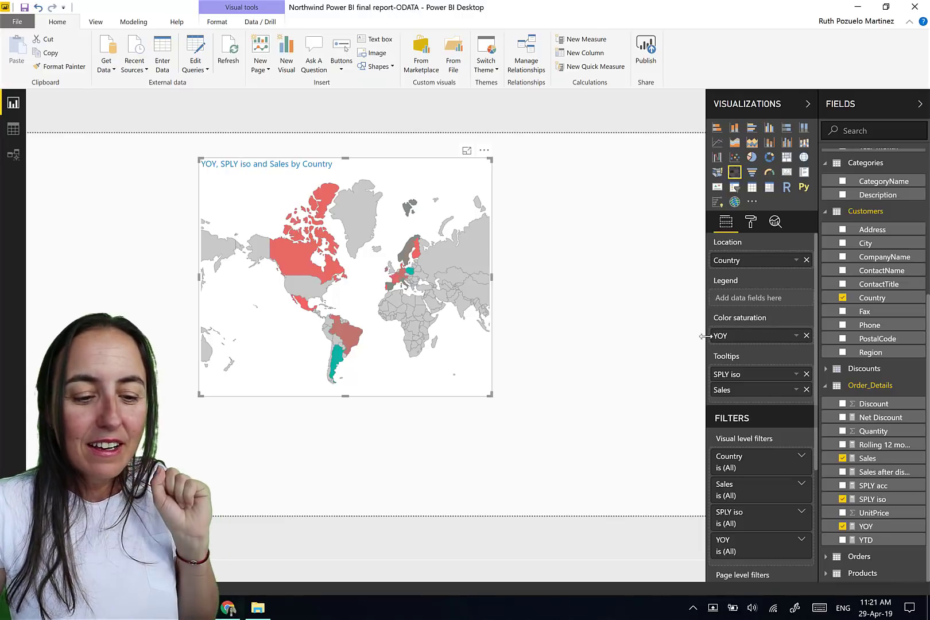
mouse_move(330, 261)
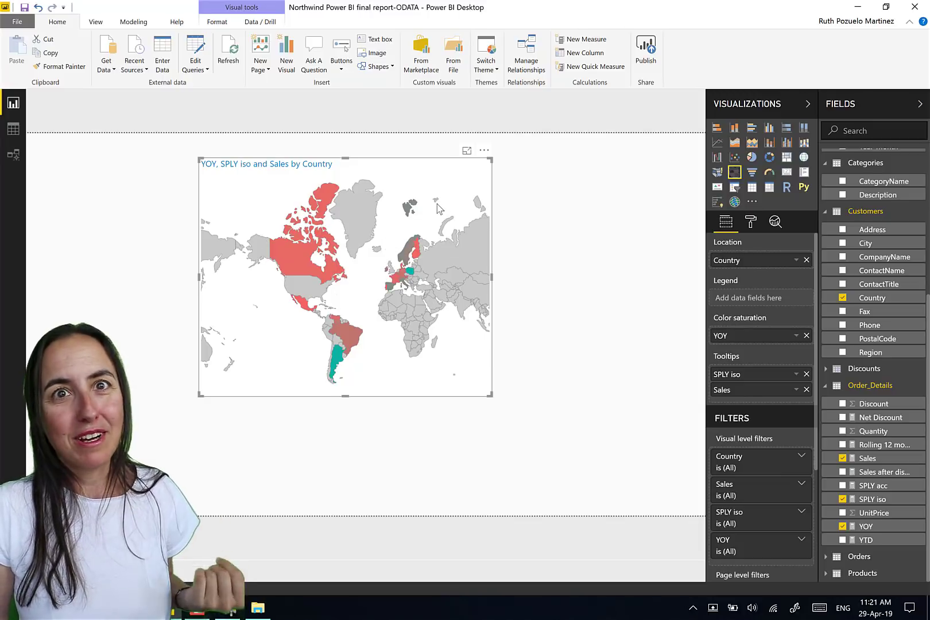
- Set the Data colors Minimum and Maximum to 0, then move the map up and left
click(750, 223)
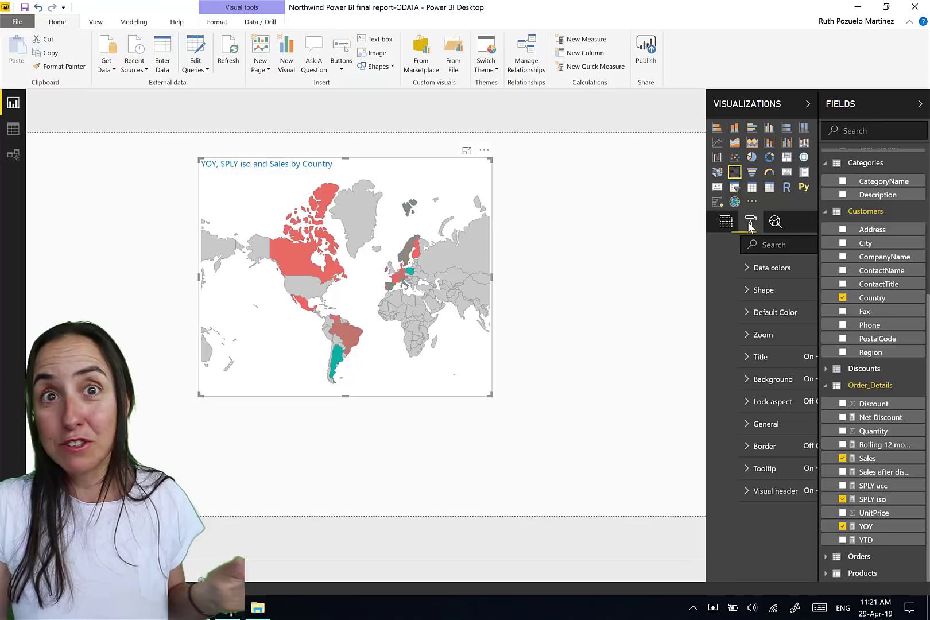
click(732, 289)
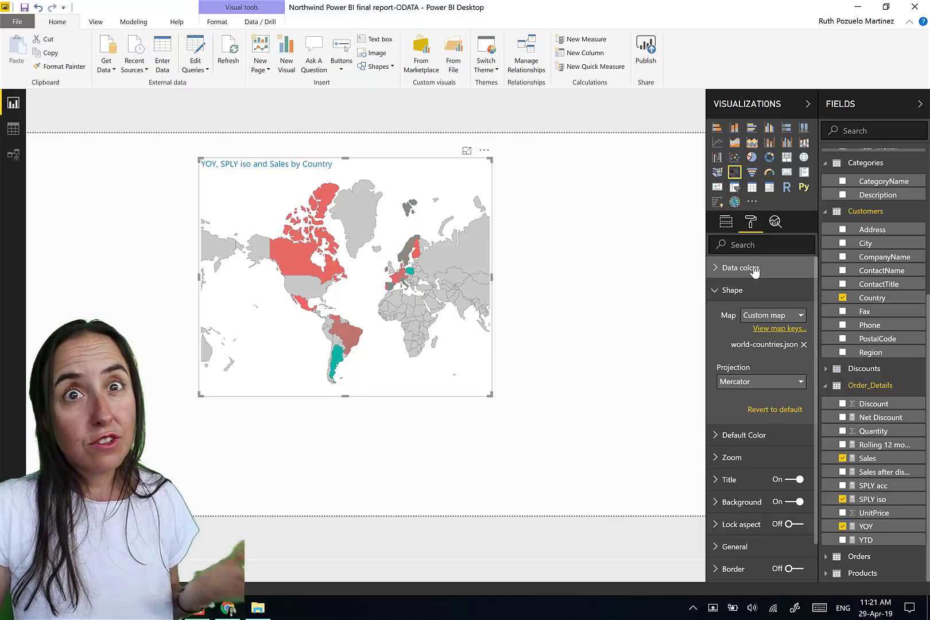
click(752, 268)
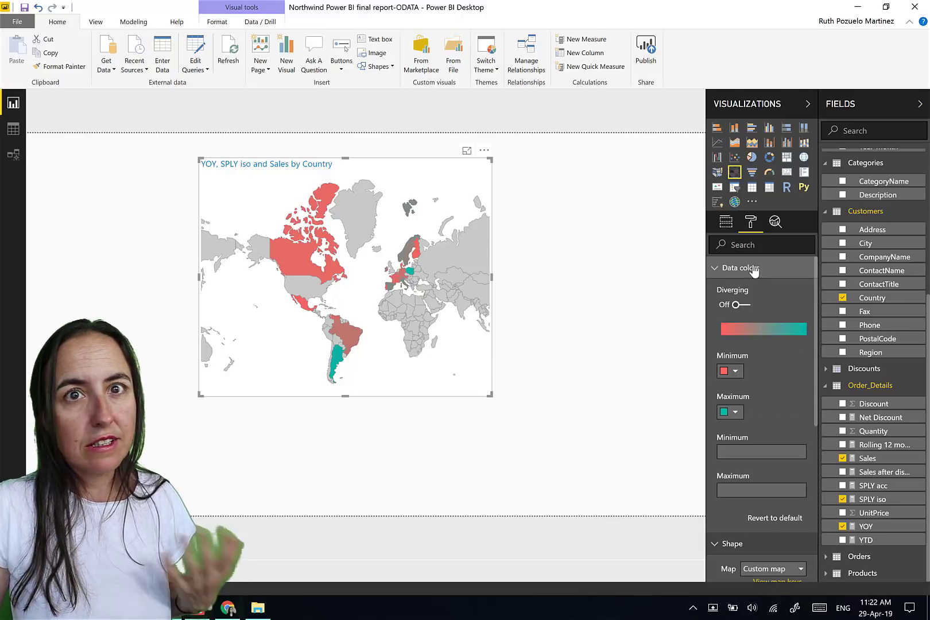
click(741, 452)
text(0)
click(740, 487)
text(0)
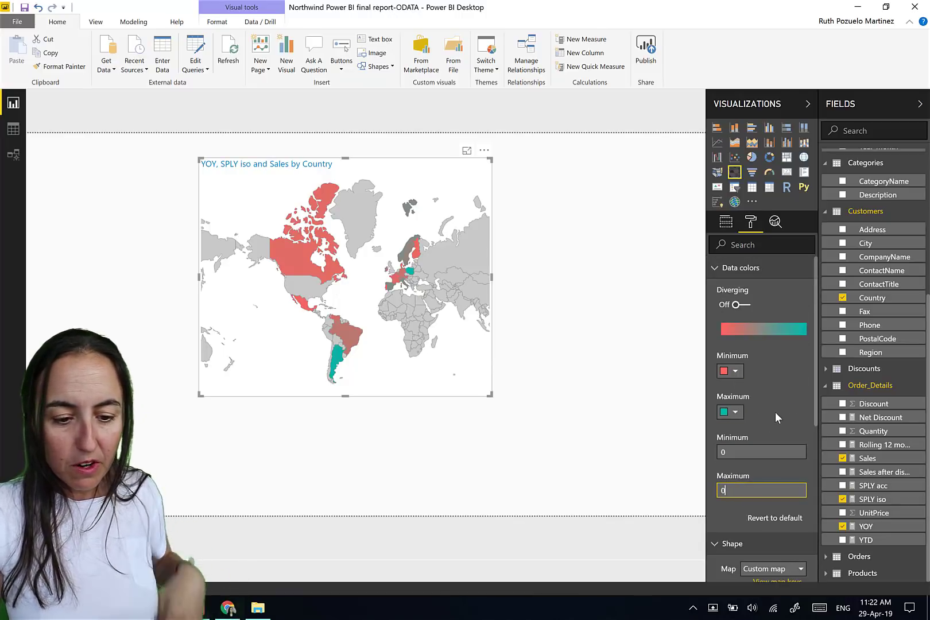
click(774, 412)
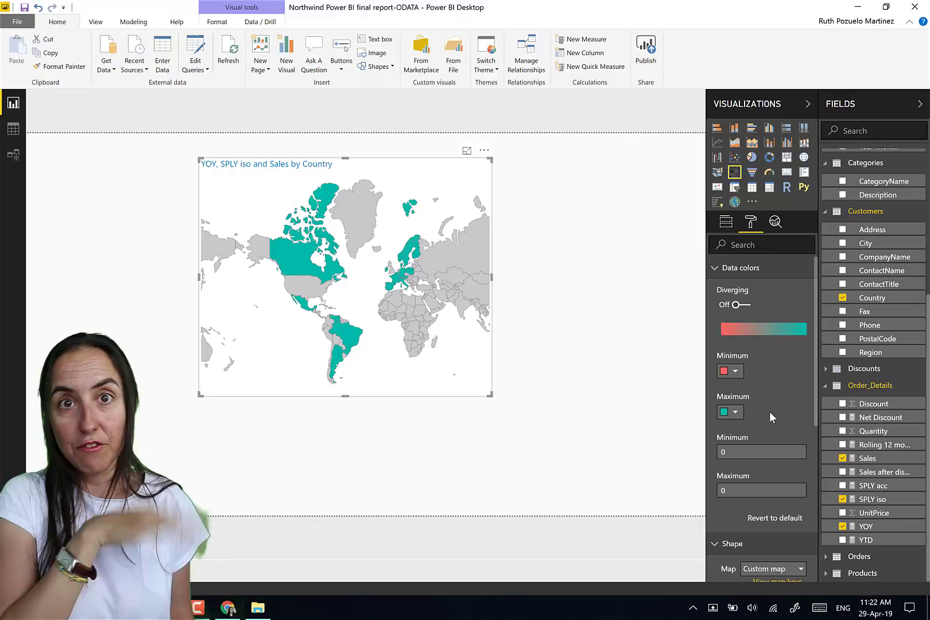
drag(432, 171, 375, 181)
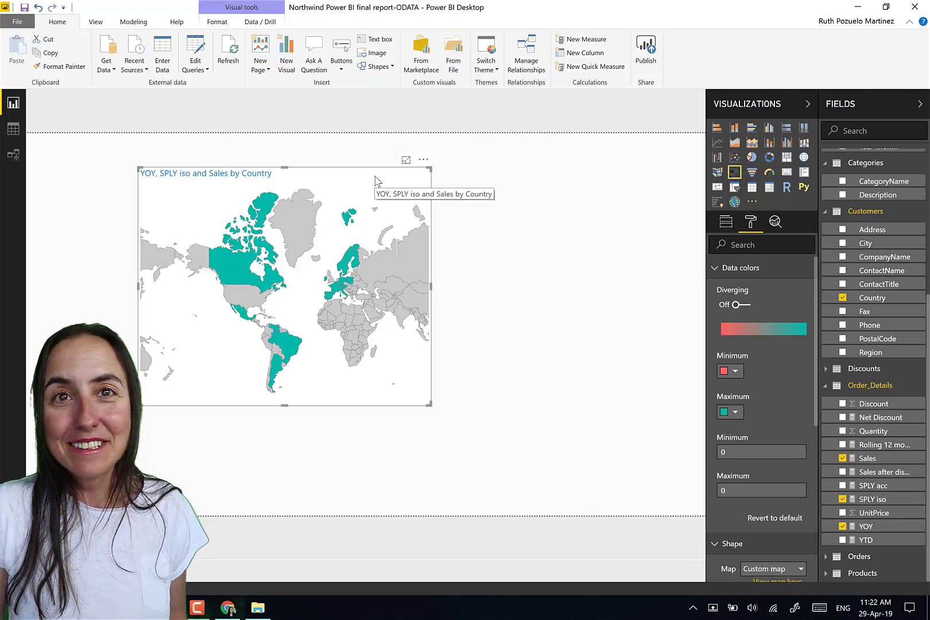
- Add a Year-Month list beside the map, select 1997-Nov, and narrow the list
scroll(915, 272, up, 4)
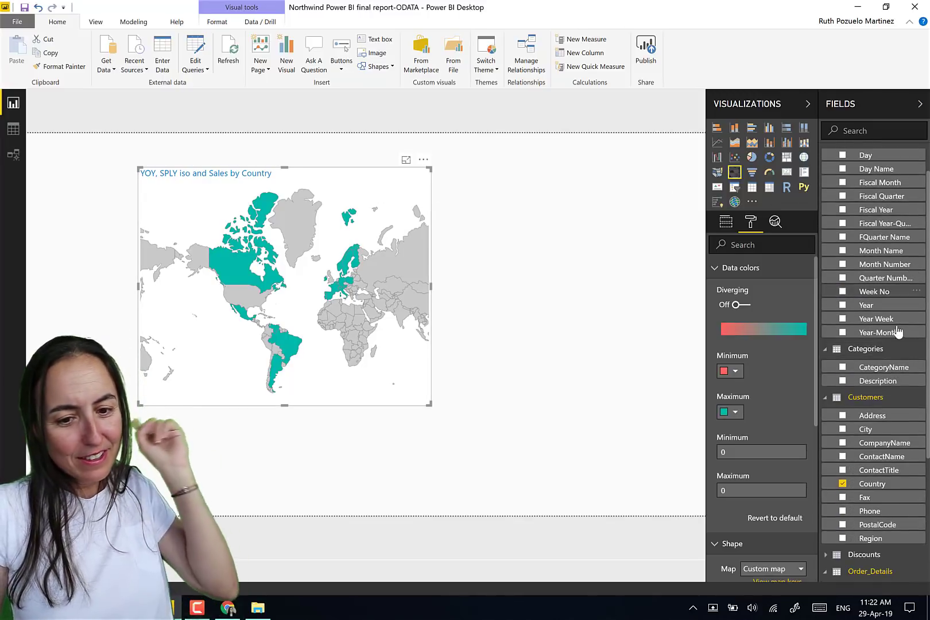
drag(898, 332, 579, 236)
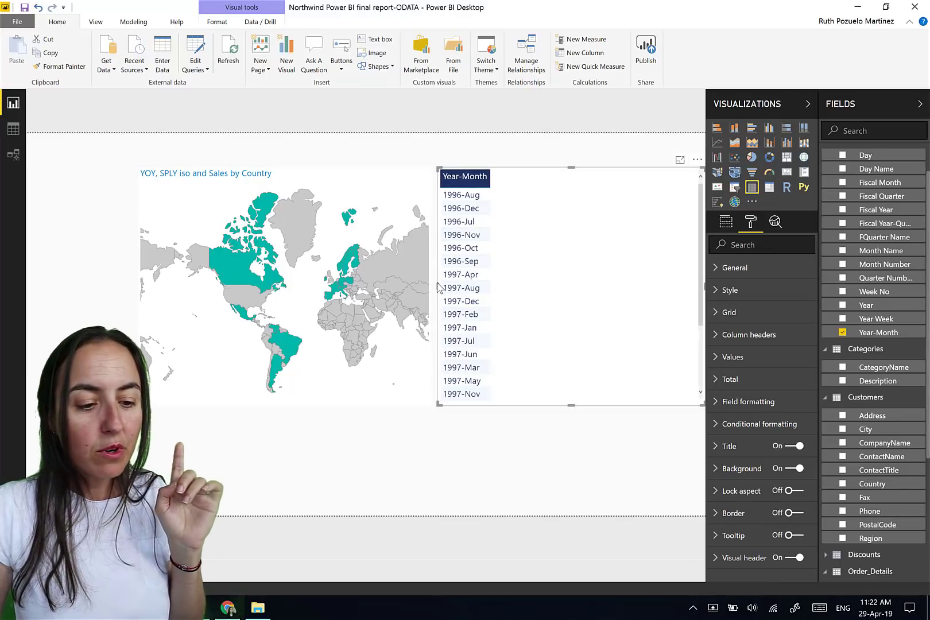
click(476, 395)
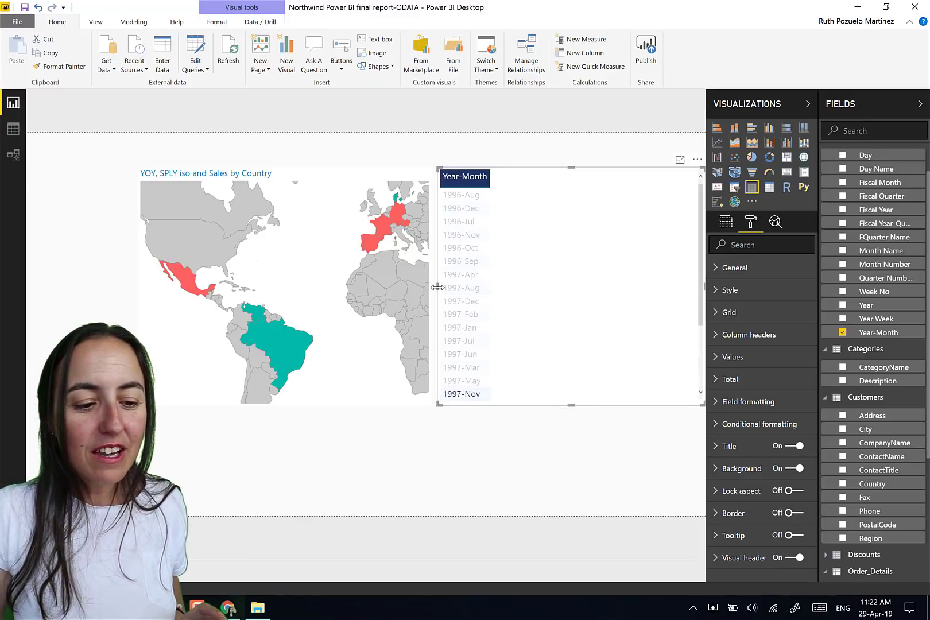
drag(438, 287, 557, 286)
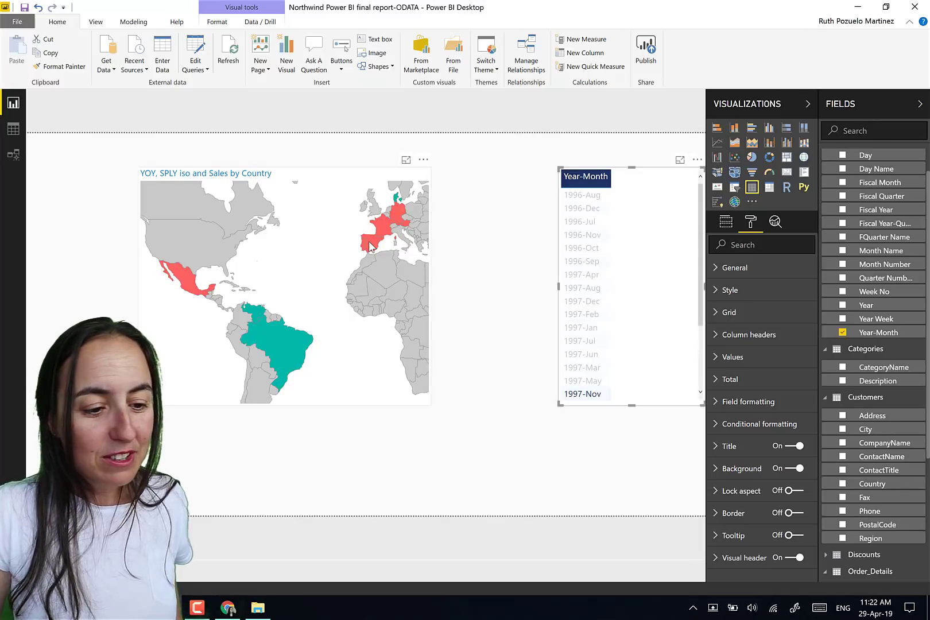
mouse_move(369, 246)
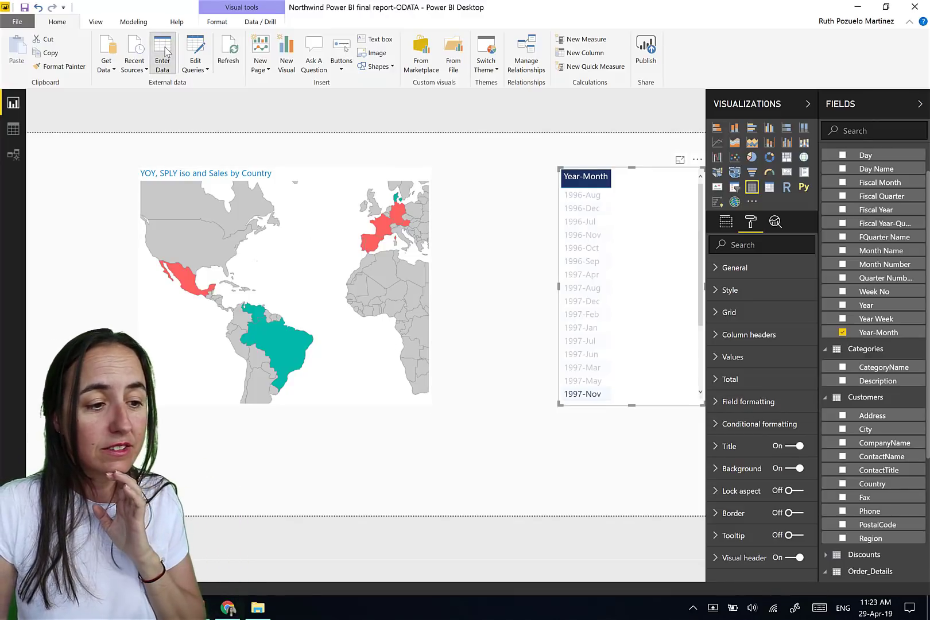
- Start a manual data table with column headers Legend and Legedid
click(163, 53)
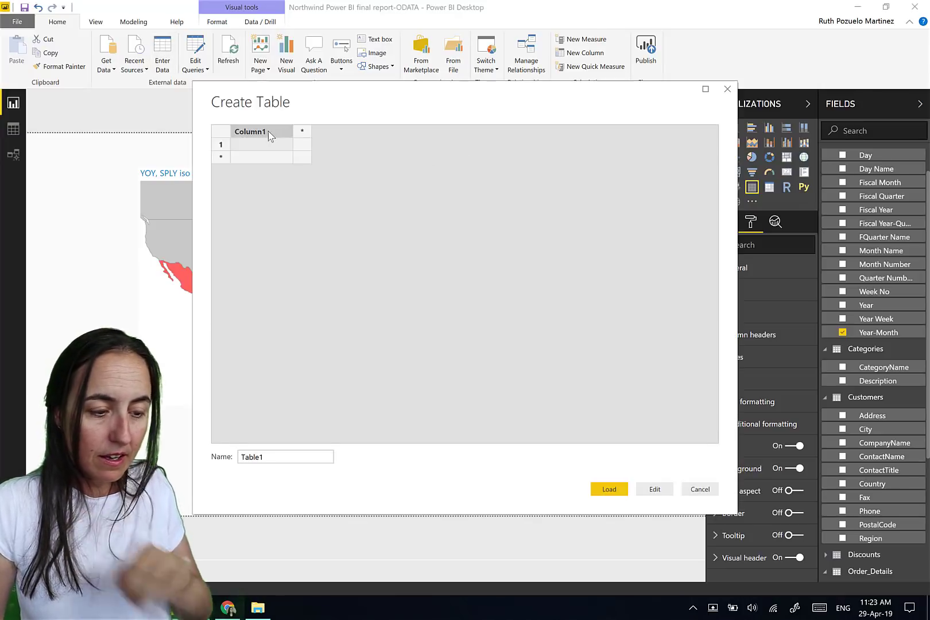
double_click(268, 131)
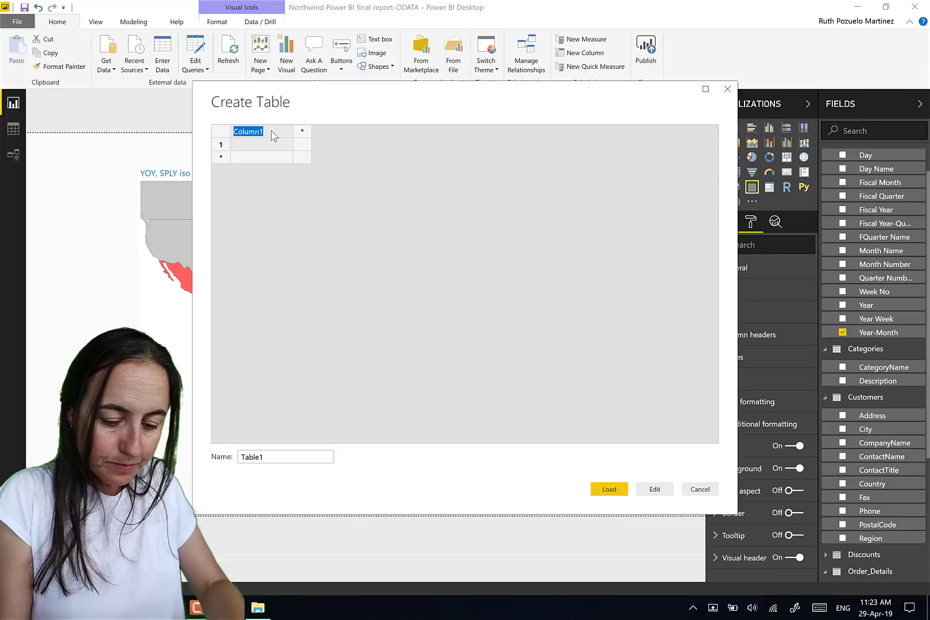
text(Legend)
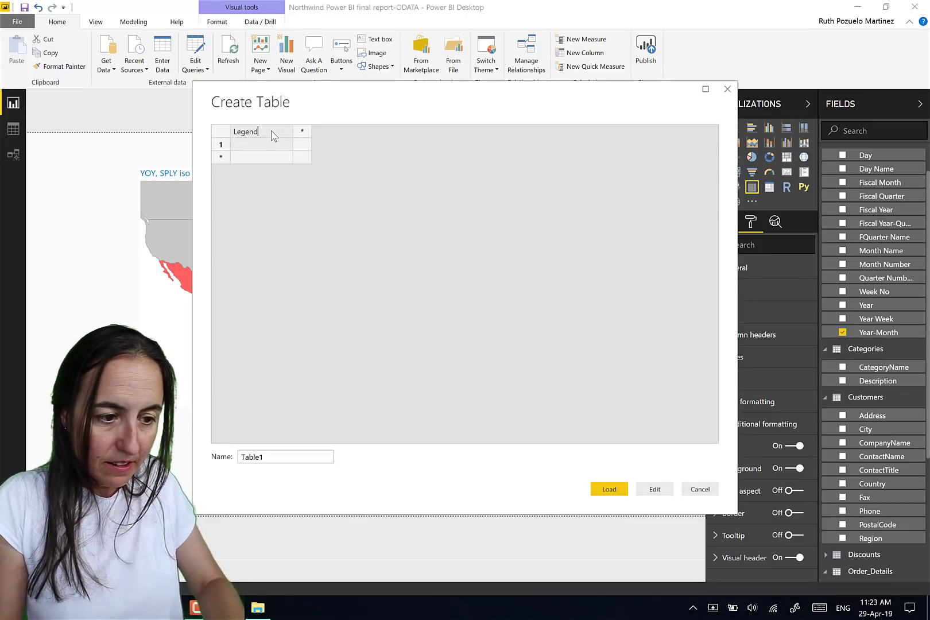
key(Tab)
text(Le)
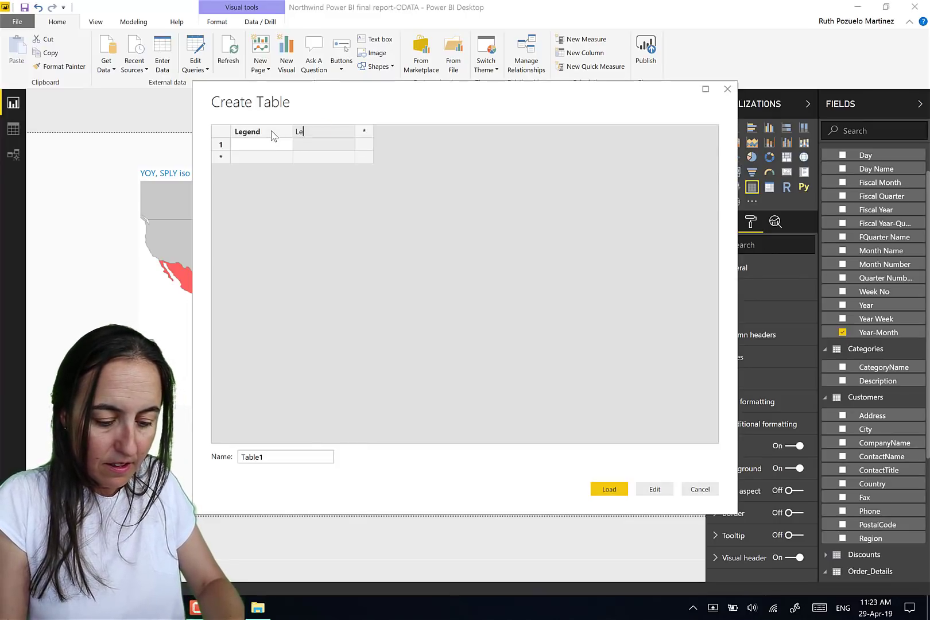
text(gedid)
key(Return)
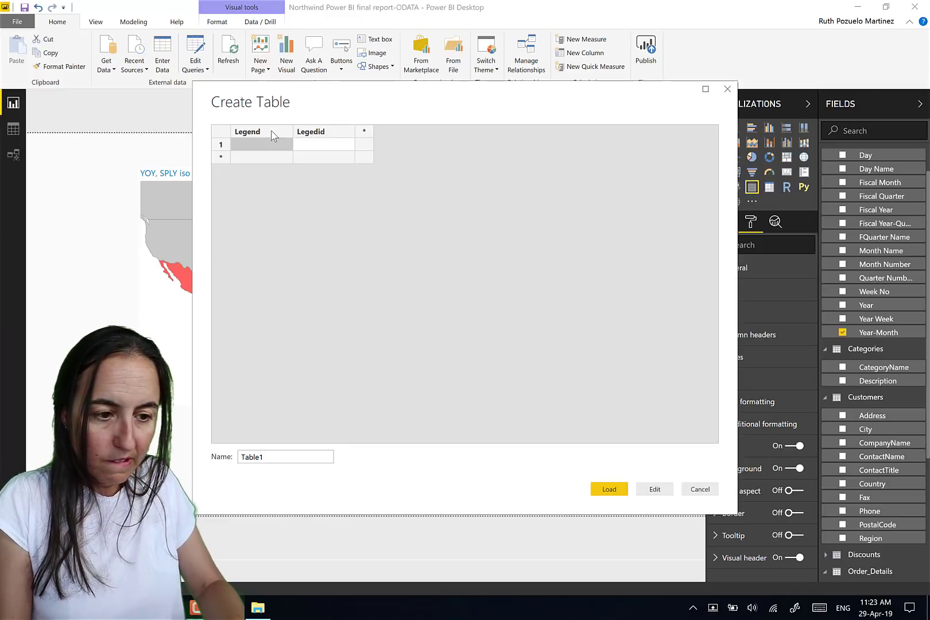
key(Tab)
key(Up)
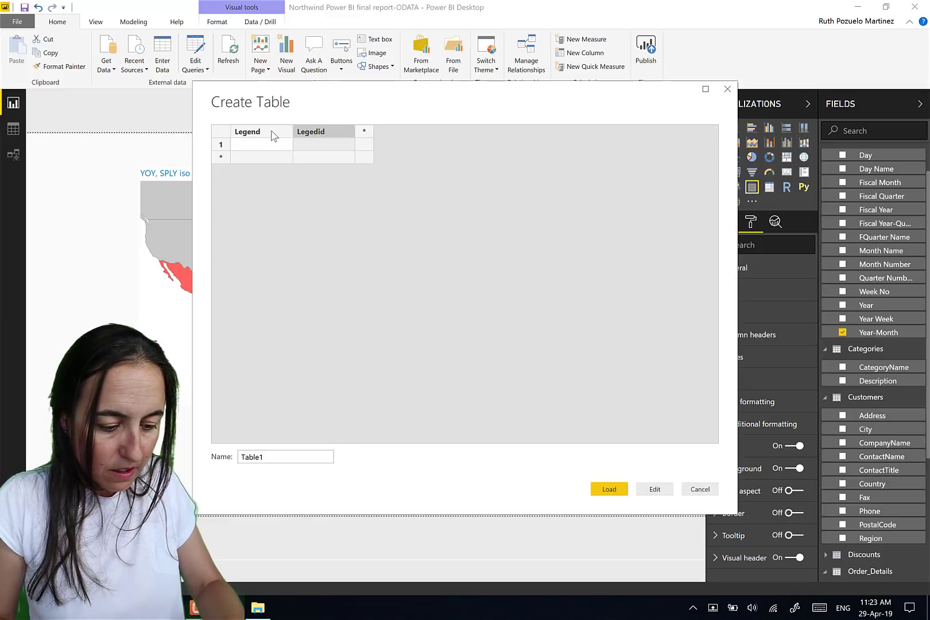
key(XF86AudioRaiseVolume)
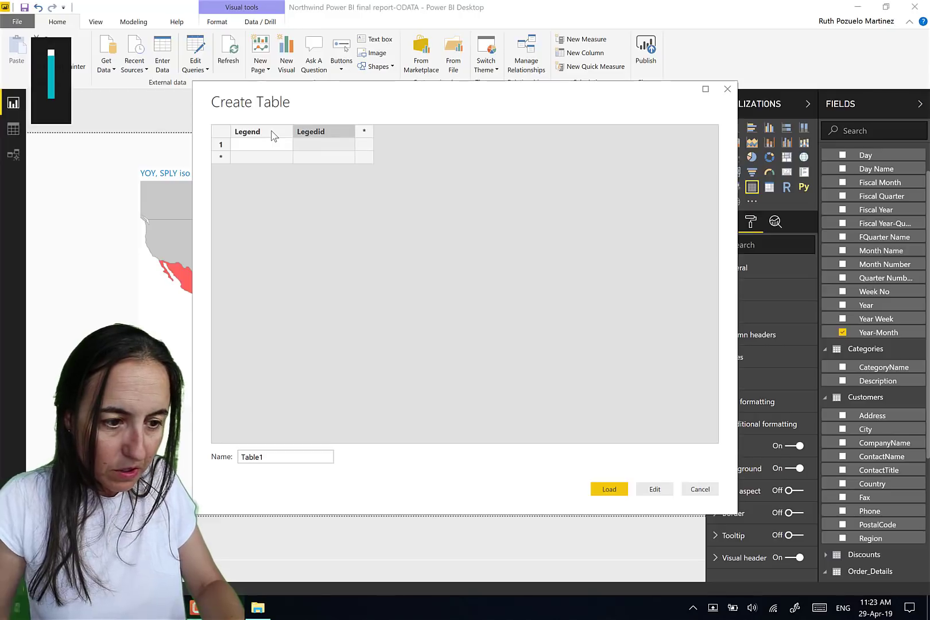
- Correct the second column header to Legendid
double_click(318, 133)
click(318, 135)
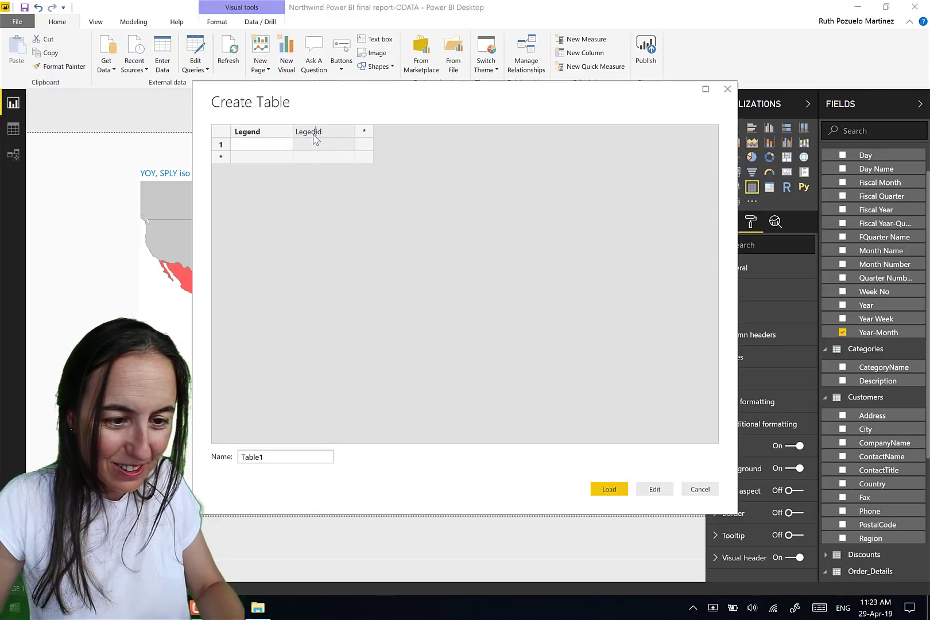
text(n)
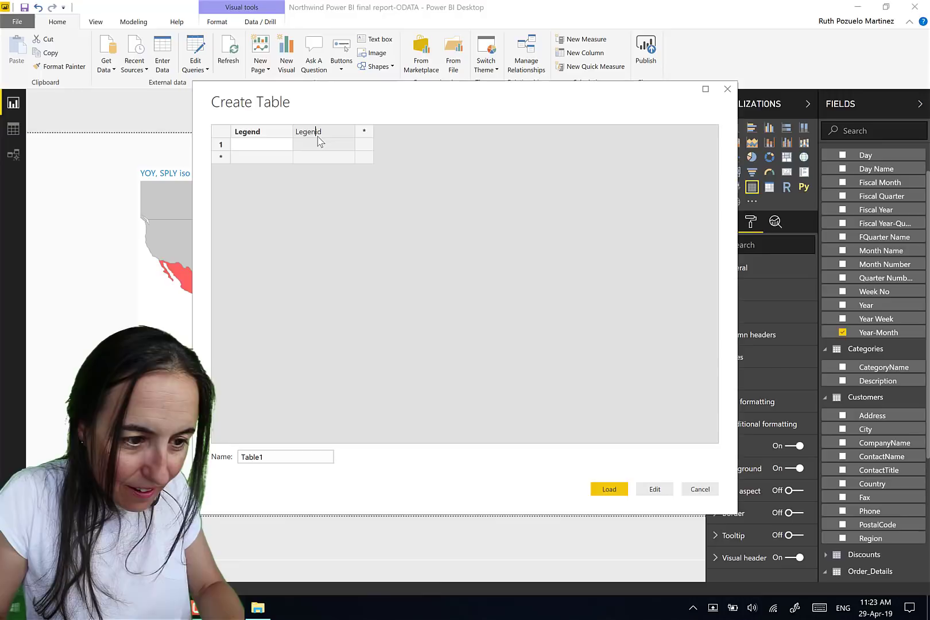
text(i)
click(319, 144)
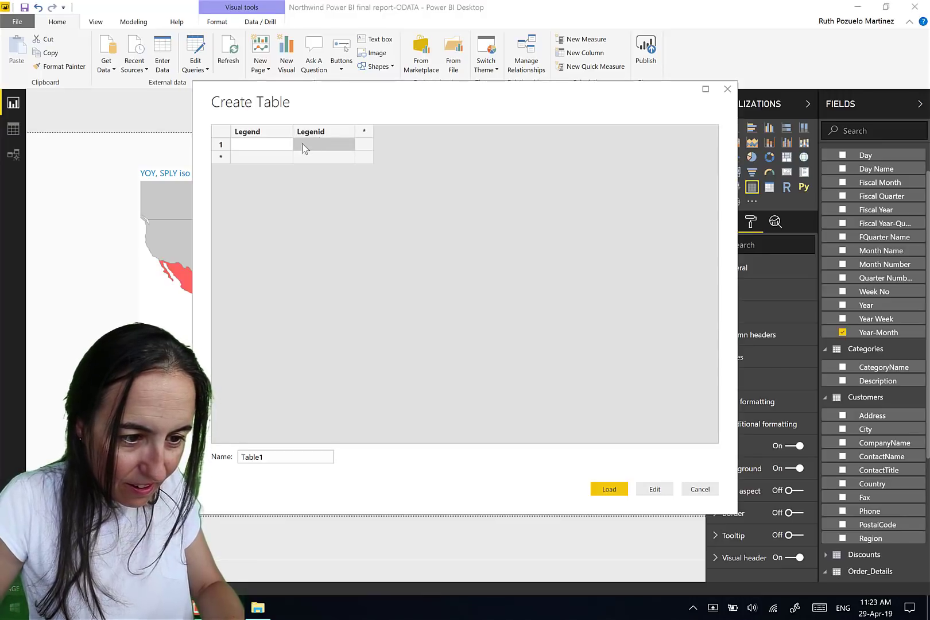
double_click(308, 137)
click(312, 138)
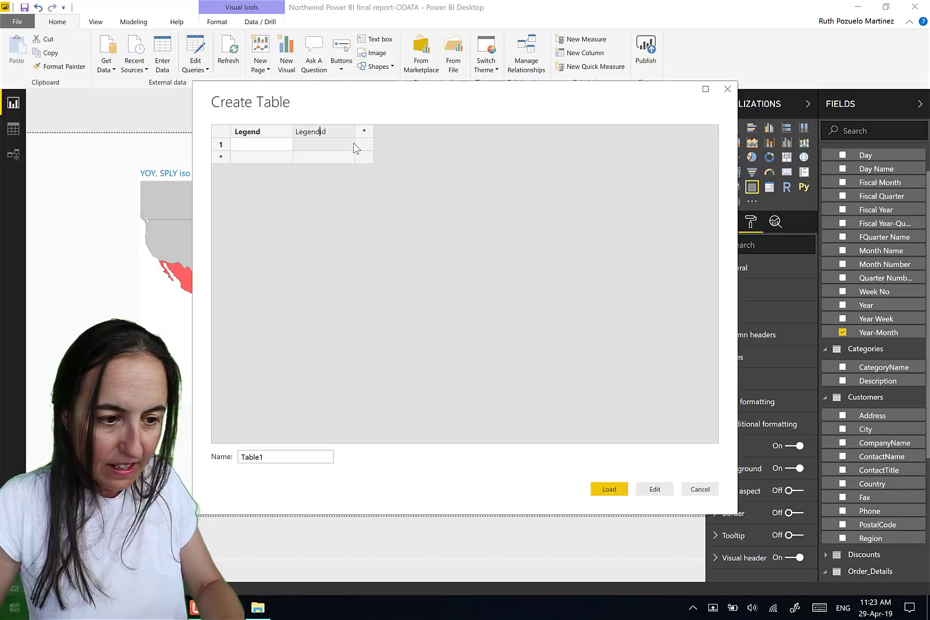
text(d)
click(264, 148)
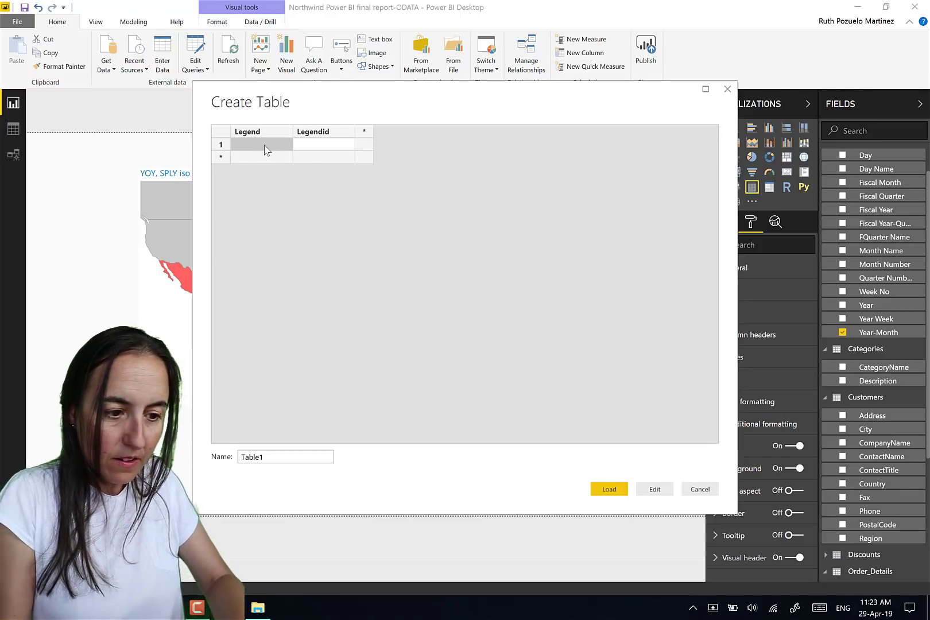
- Enter rows Buying Increased = 1 and Buying Decreased = -1
text(P)
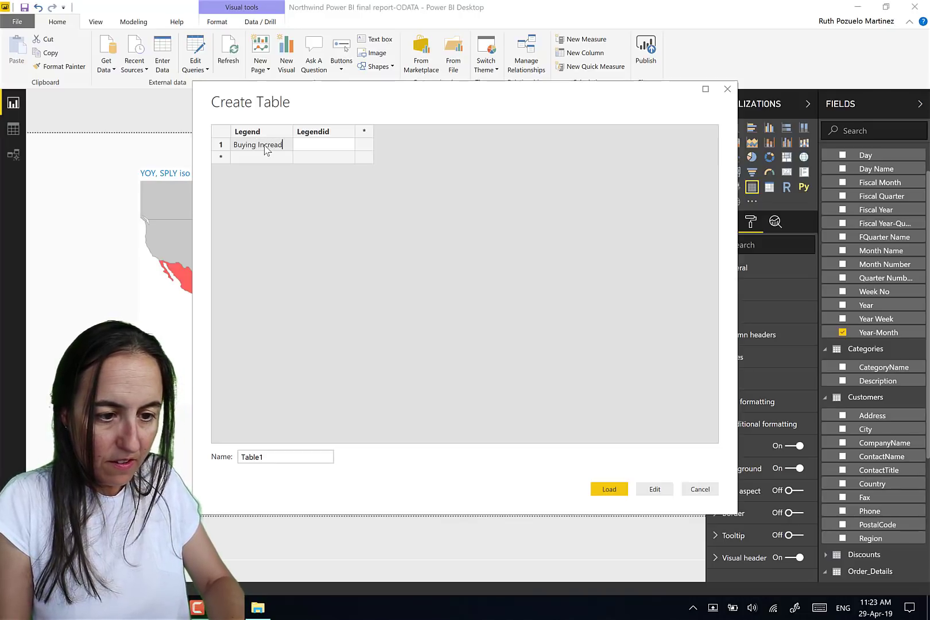
key(Tab)
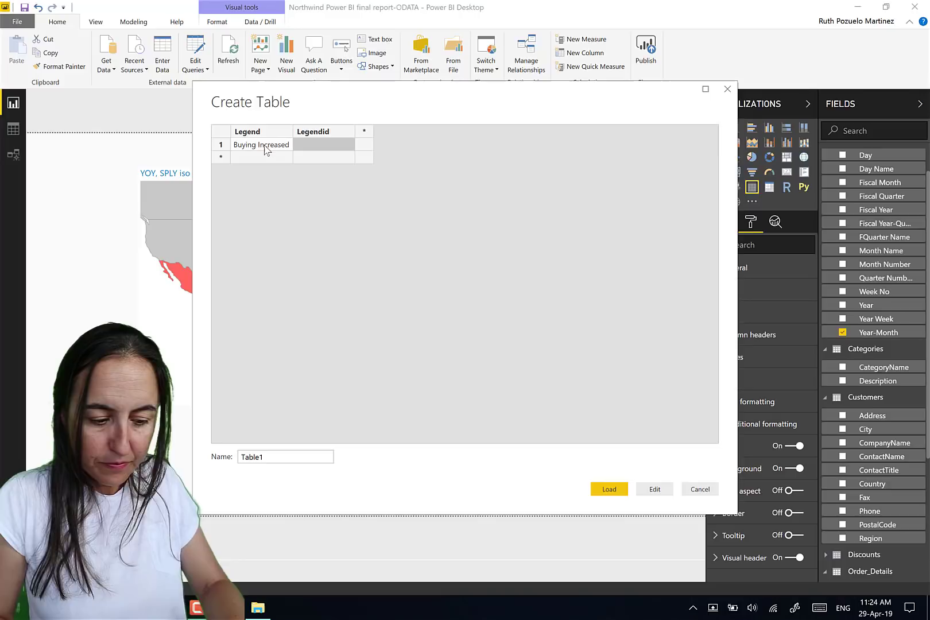
text(1)
key(Return)
text(Buying Decre)
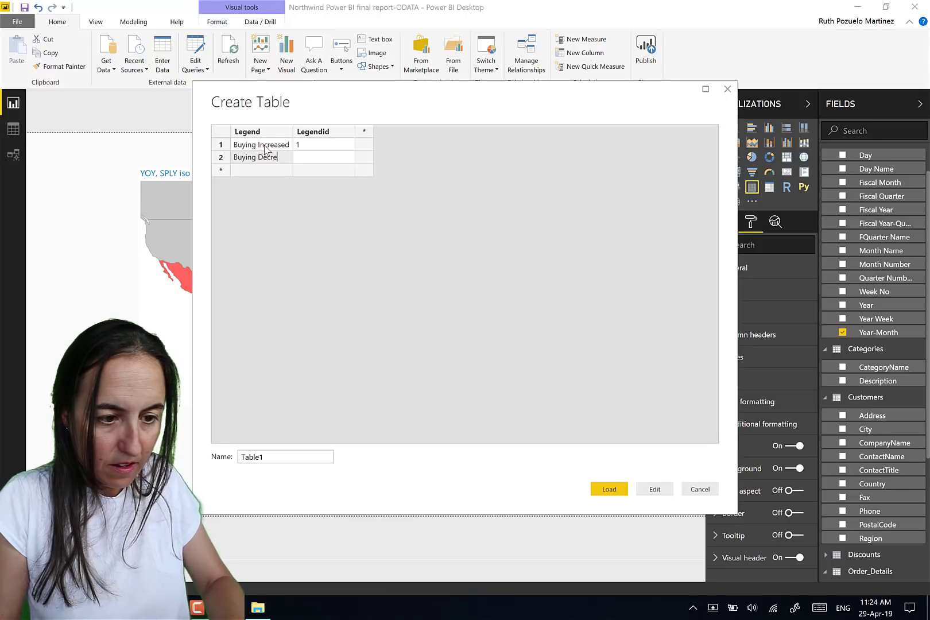
key(BackSpace)
key(BackSpace)
key(BackSpace)
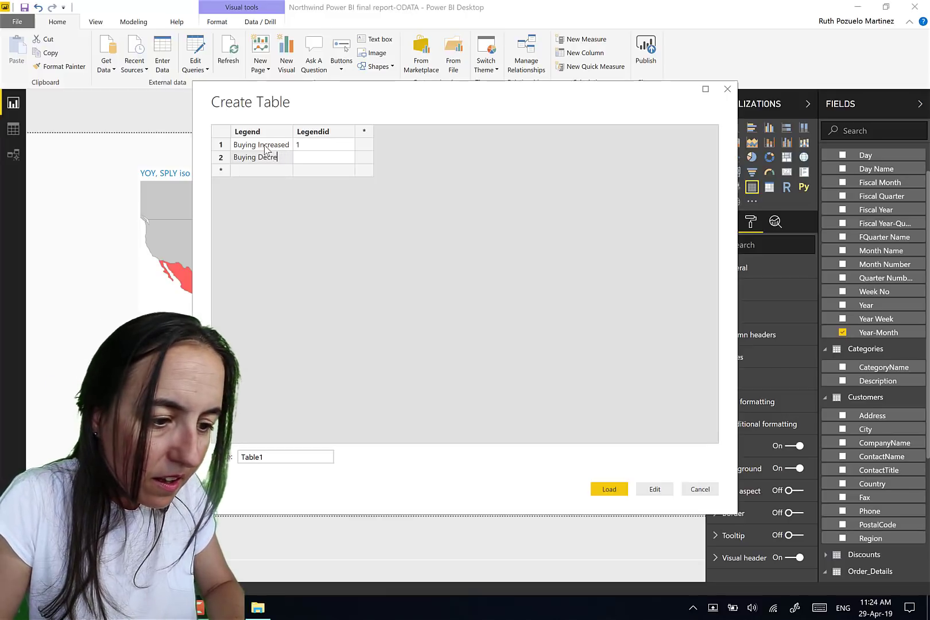
text(ased)
key(Tab)
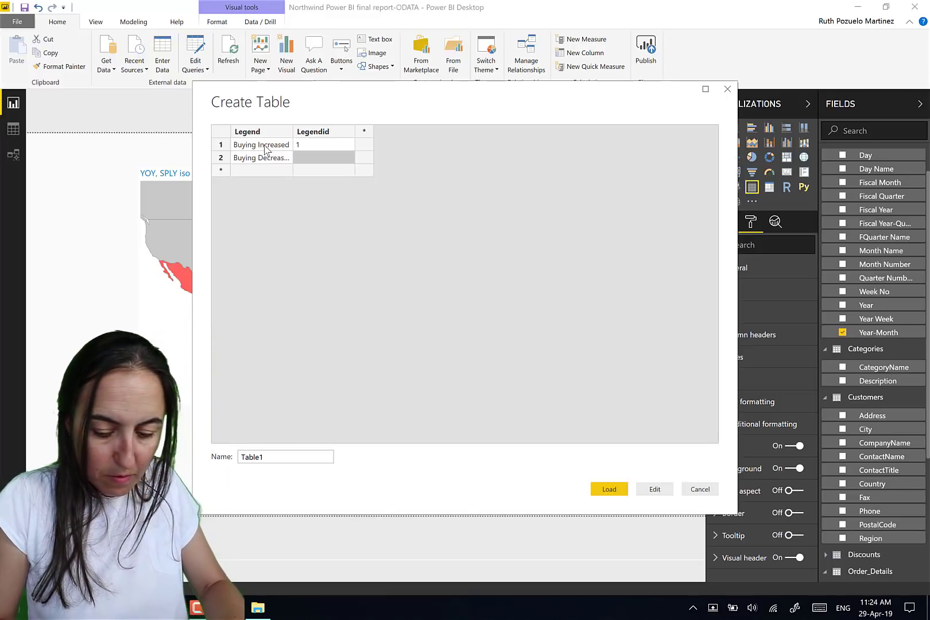
text(-1)
key(Return)
- Name the new table Legend
click(246, 456)
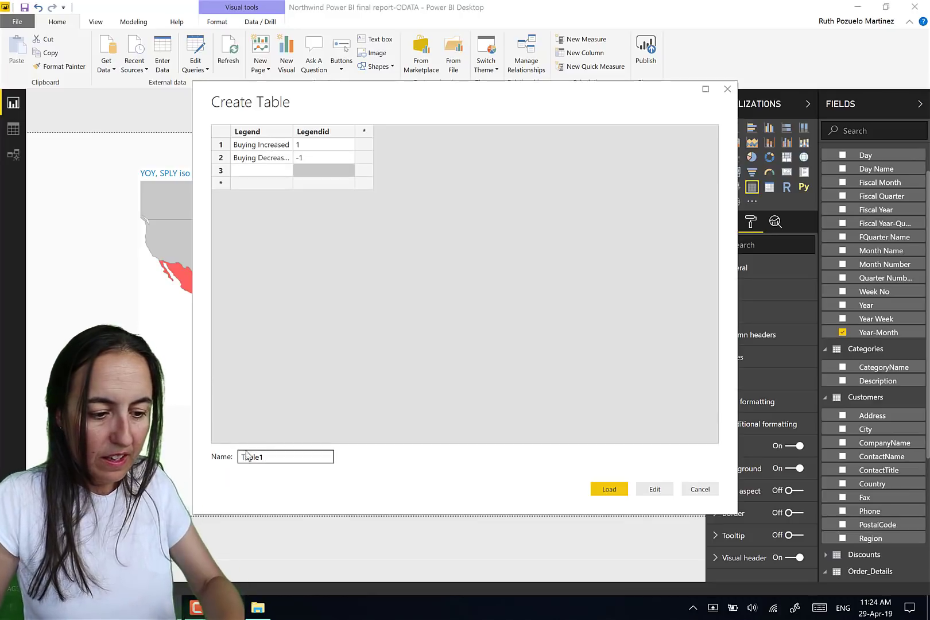
double_click(247, 457)
text(Lege)
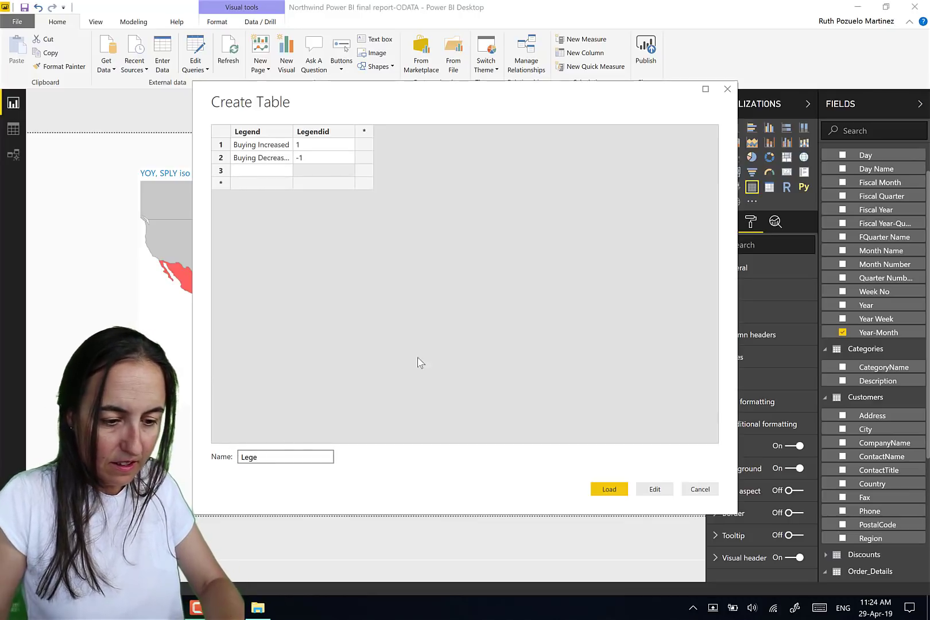
text(nd)
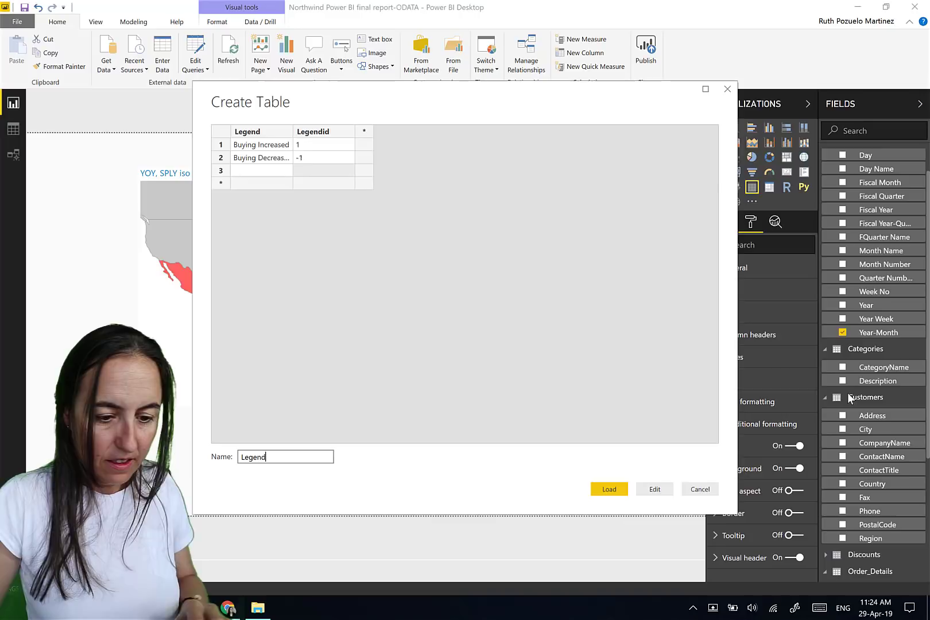
- Load the Legend table into the model and expand its fields
click(609, 489)
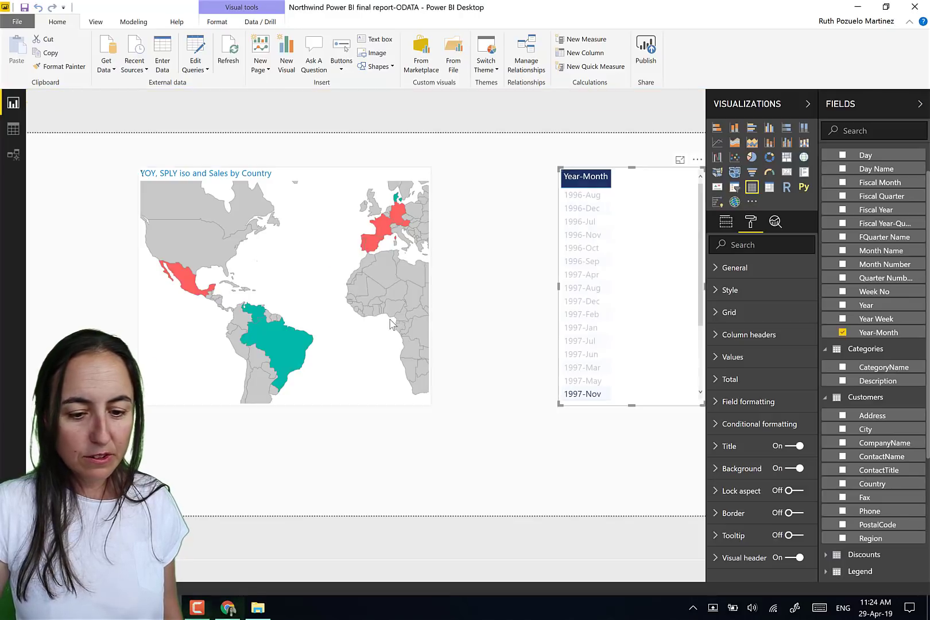
scroll(889, 565, down, 2)
scroll(887, 534, down, 2)
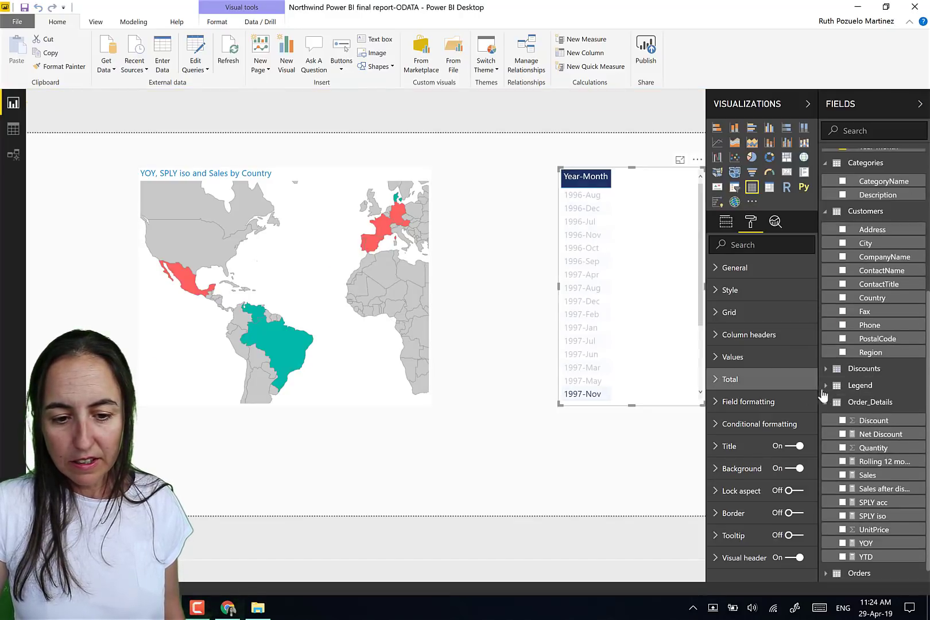
click(859, 385)
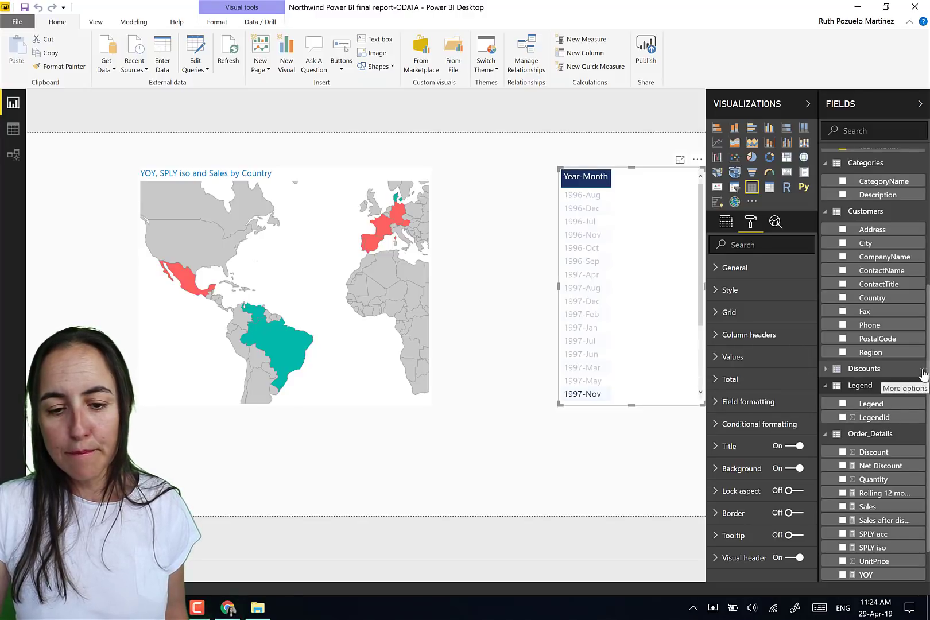
- Create a KPI Legend measure on Discounts starting IF(SUM(Legend[Legendid])=1,
click(922, 371)
key(Escape)
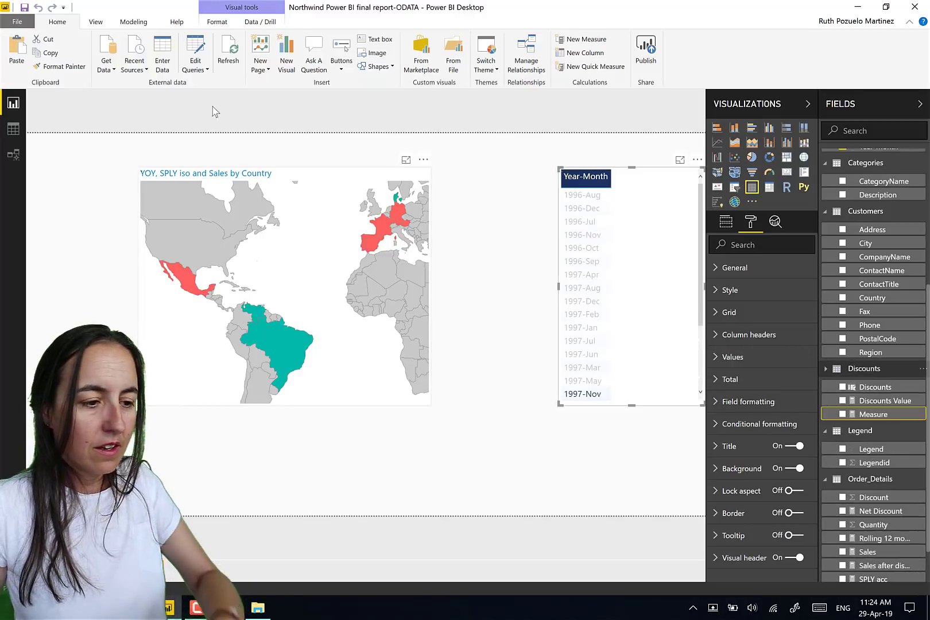
text(KPI)
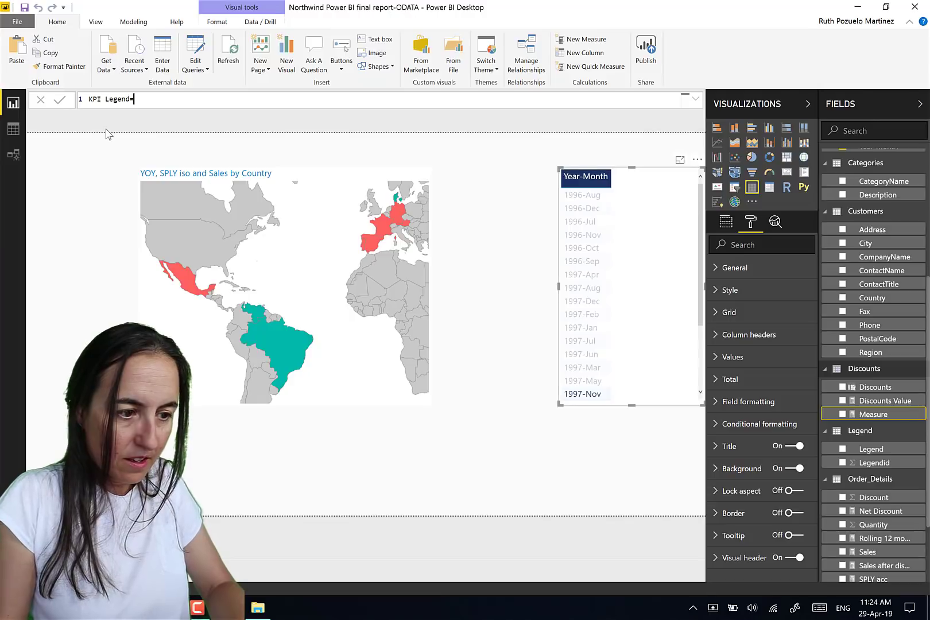
text( Legend=)
key(shift+Return)
text(if)
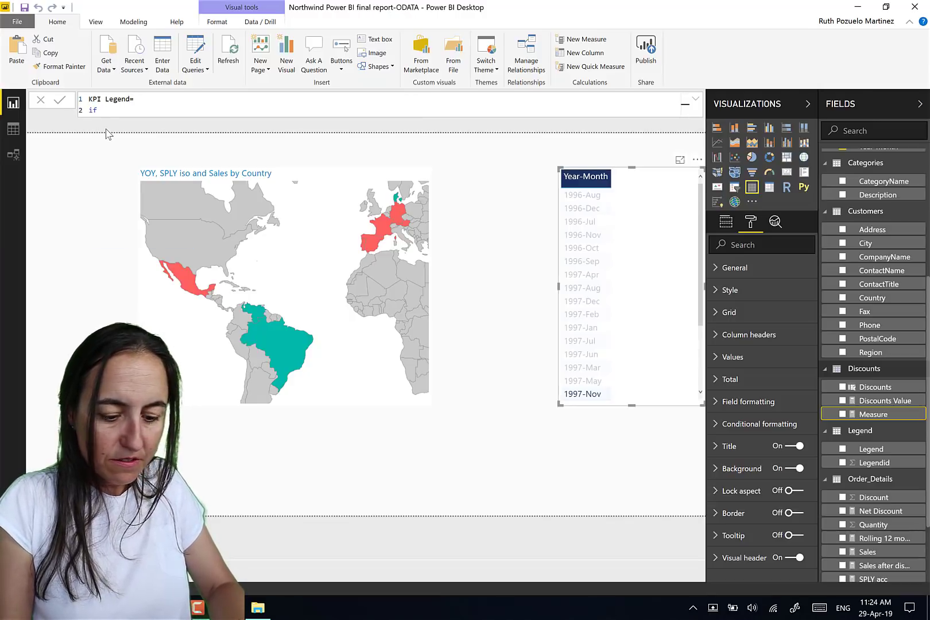
key(Tab)
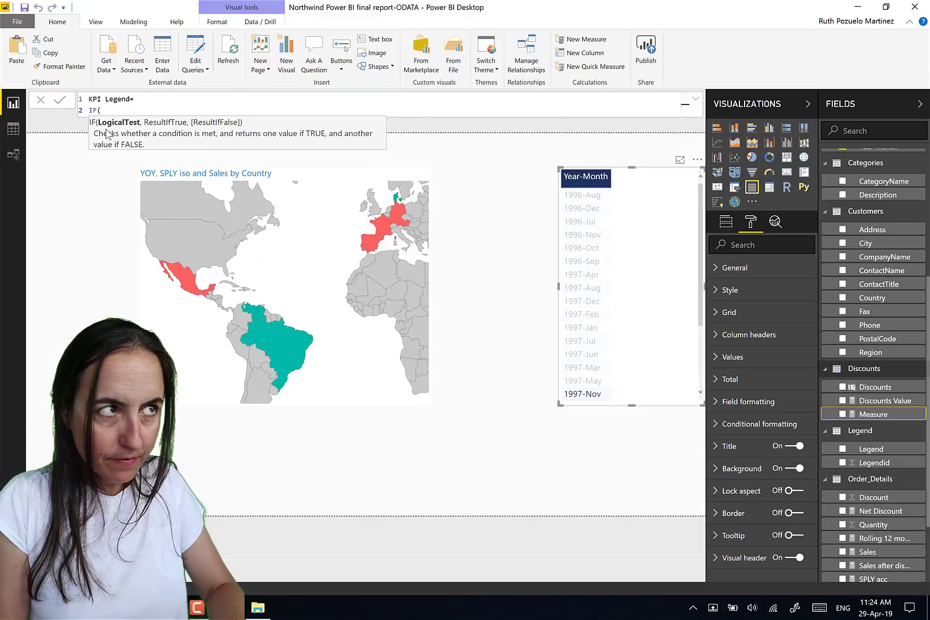
text(sum)
key(Tab)
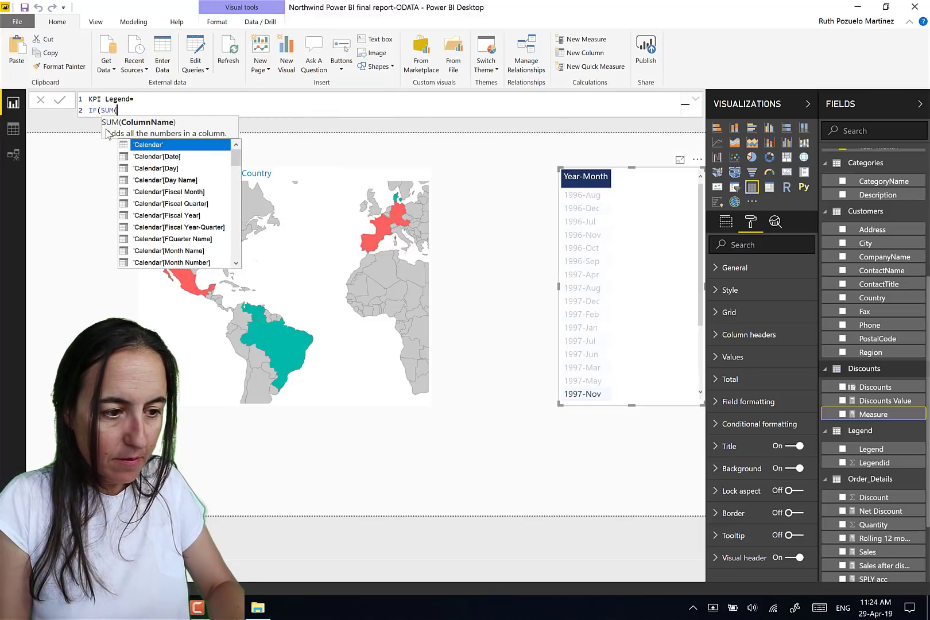
text(leg)
key(Down)
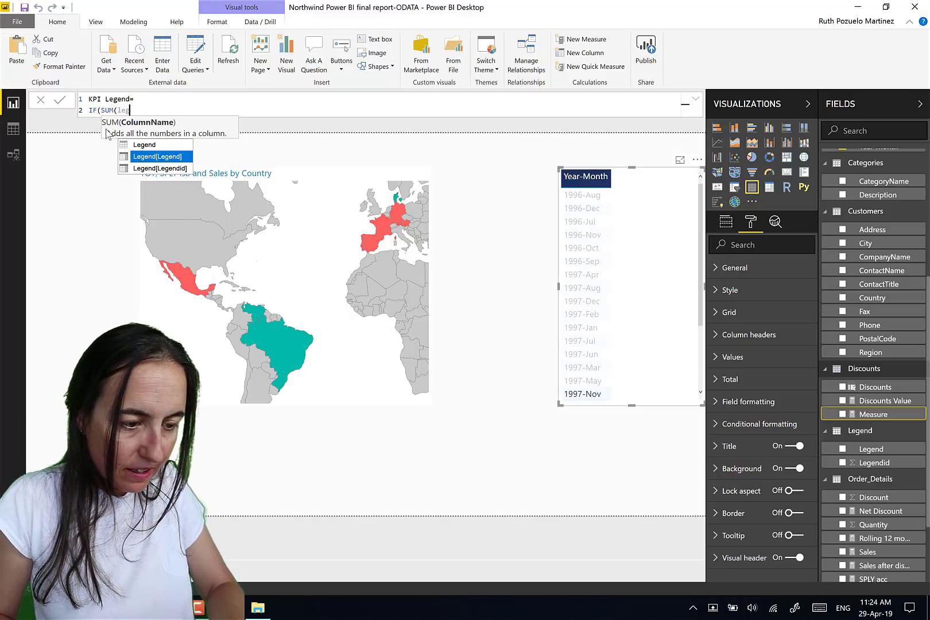
key(Down)
key(Tab)
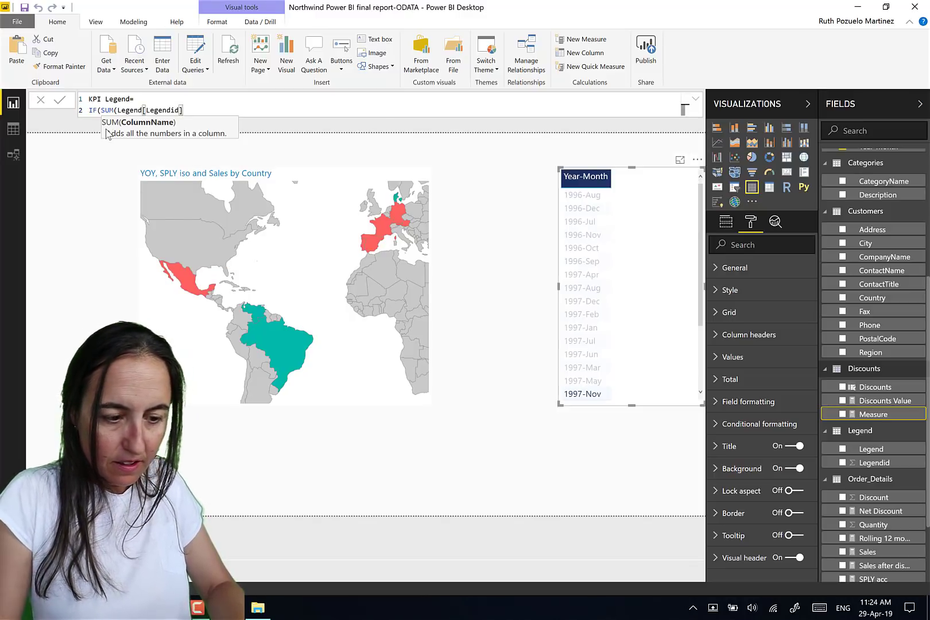
text()=1)
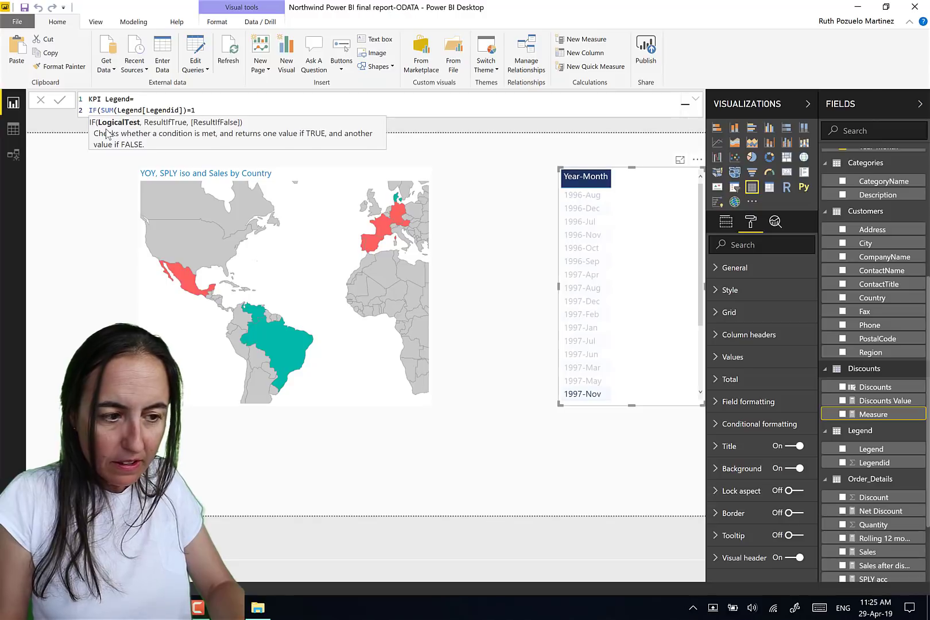
text(,)
- Finish the formula with UNICHAR(11044) for both results and commit the measure
key(shift+Return)
text(unov)
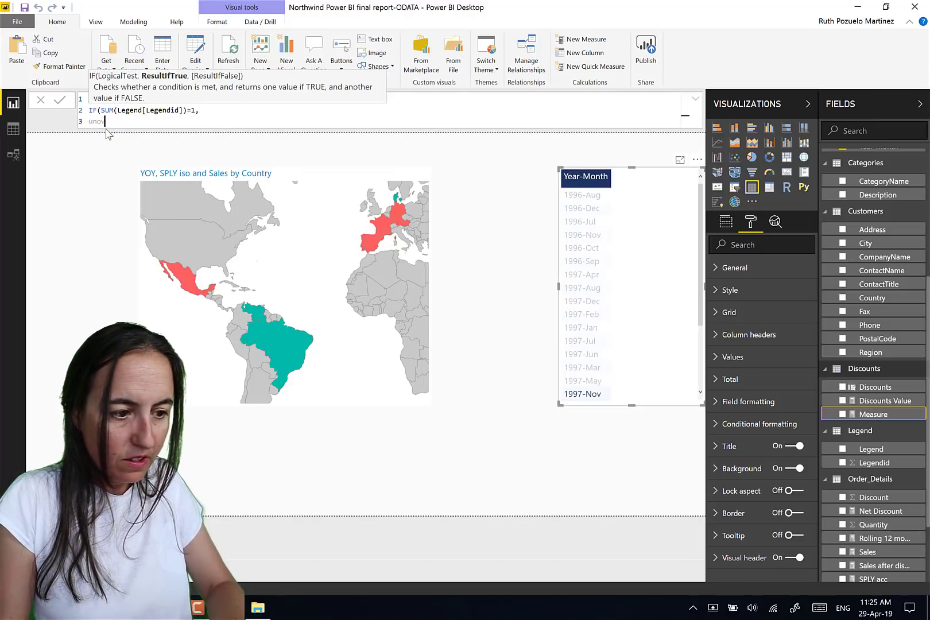
text(ch)
key(Tab)
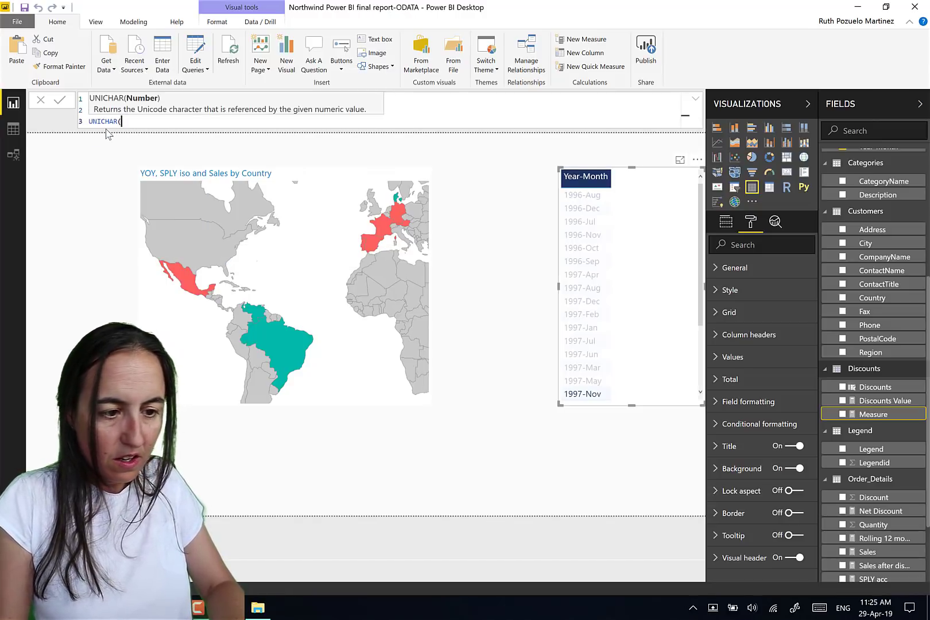
text(110)
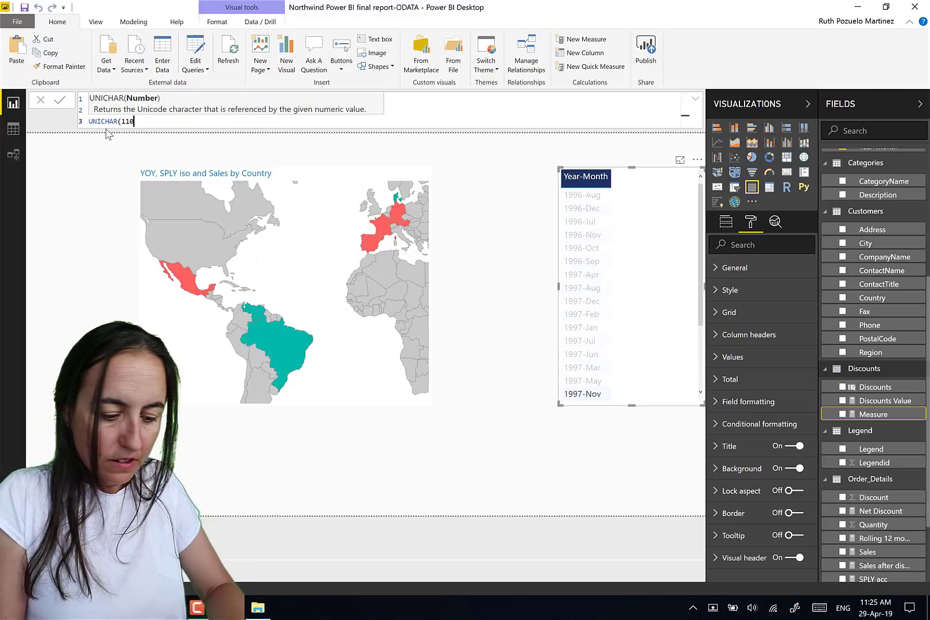
text(44), u)
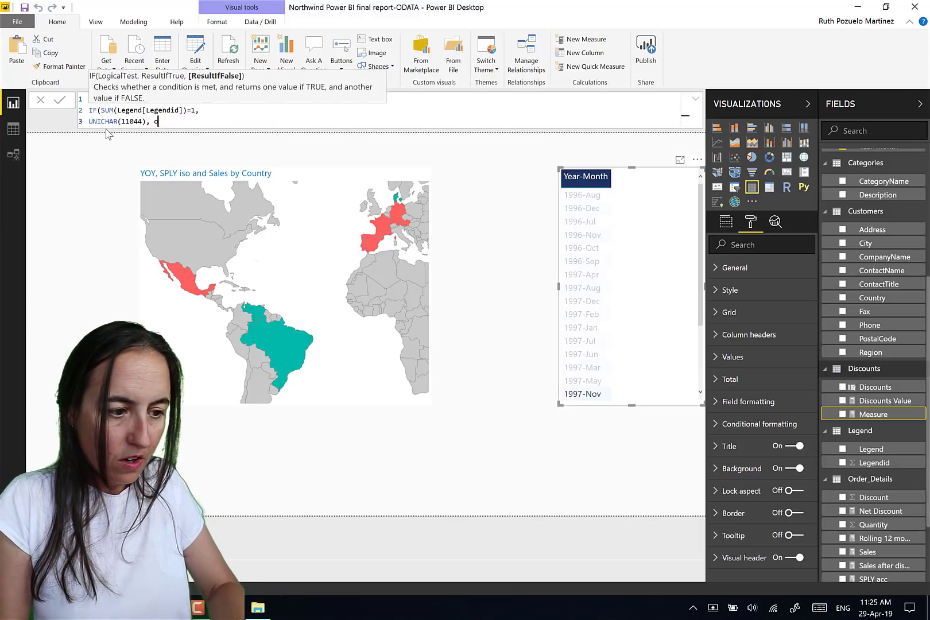
text(nic)
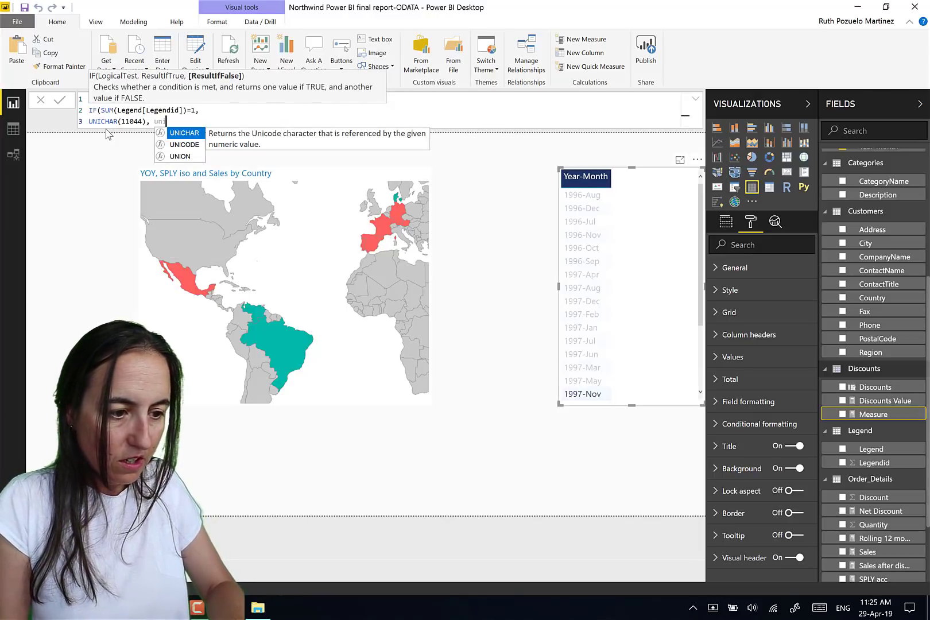
key(Tab)
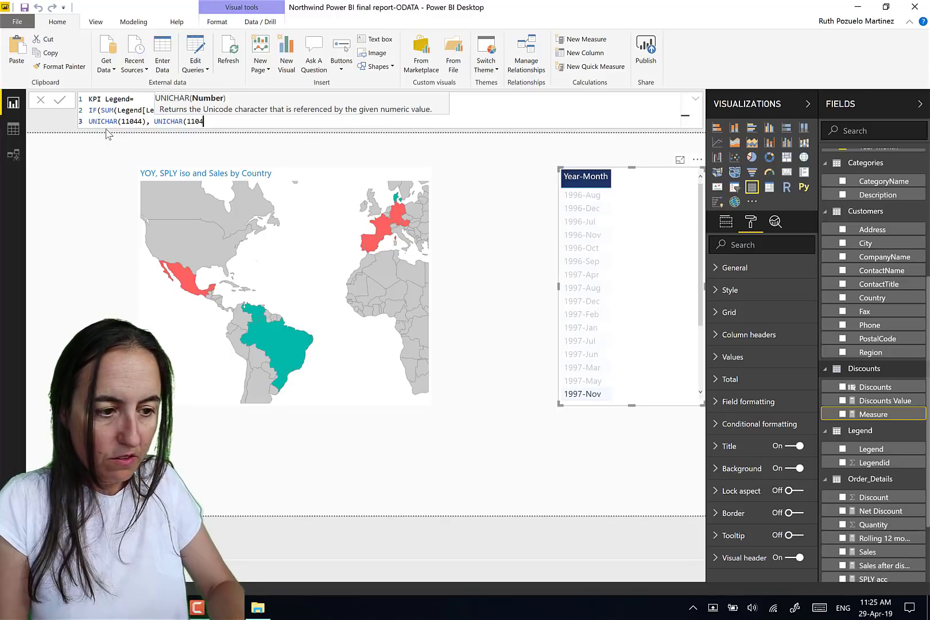
text(11044)))
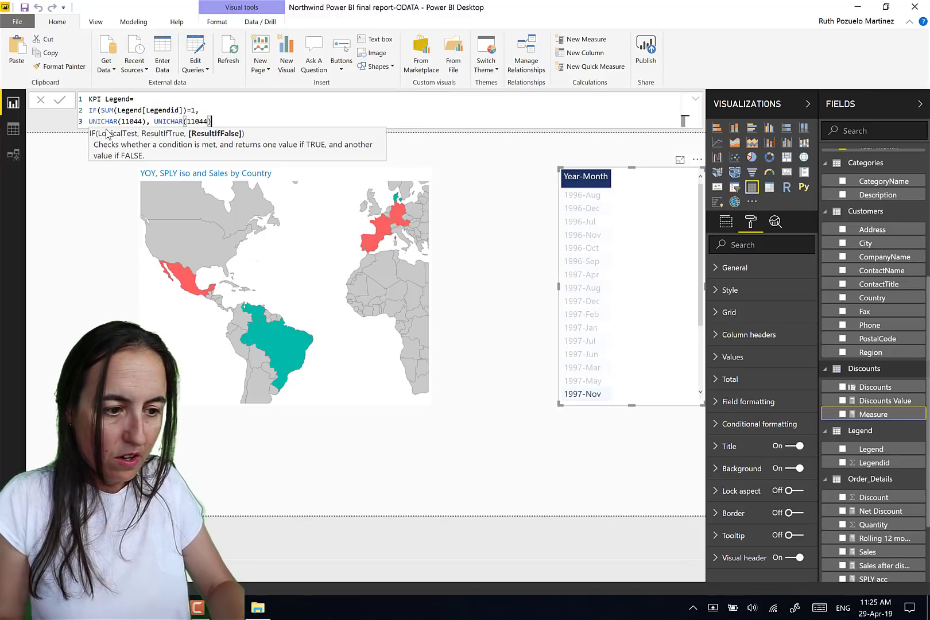
key(Return)
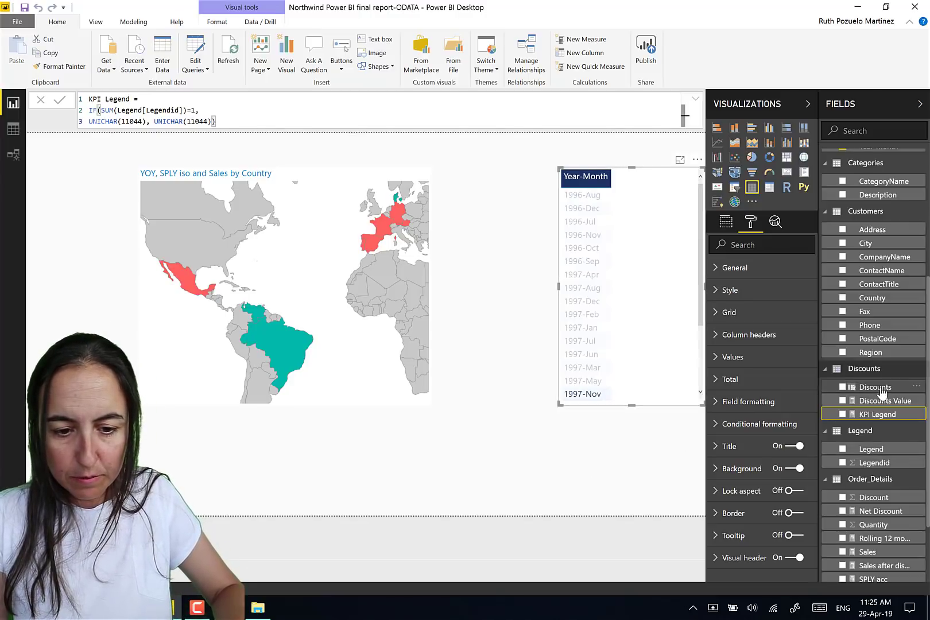
- Add a table of Legend values and set KPI Legend's home table to Legend
drag(875, 450, 535, 484)
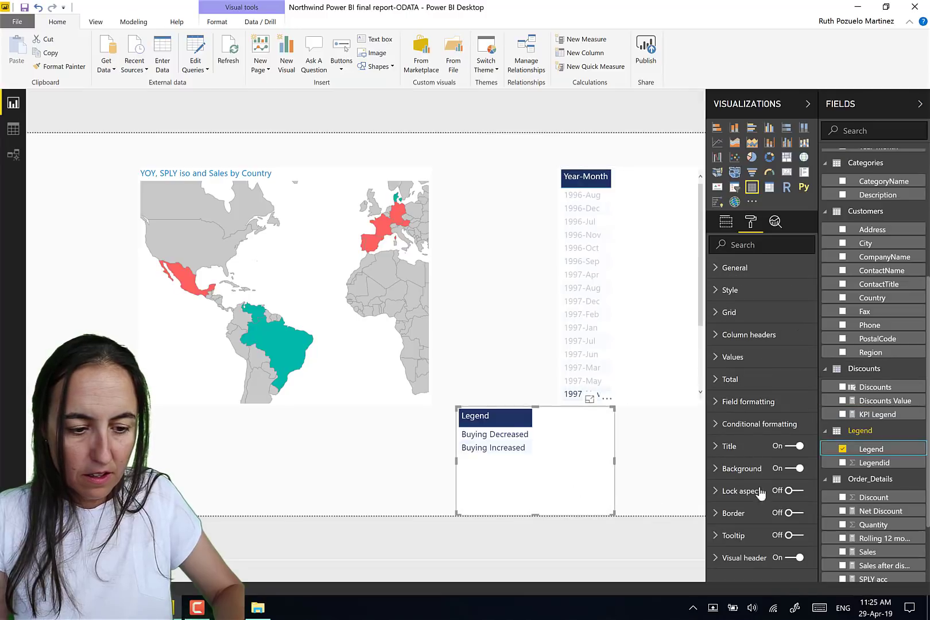
scroll(896, 402, up, 5)
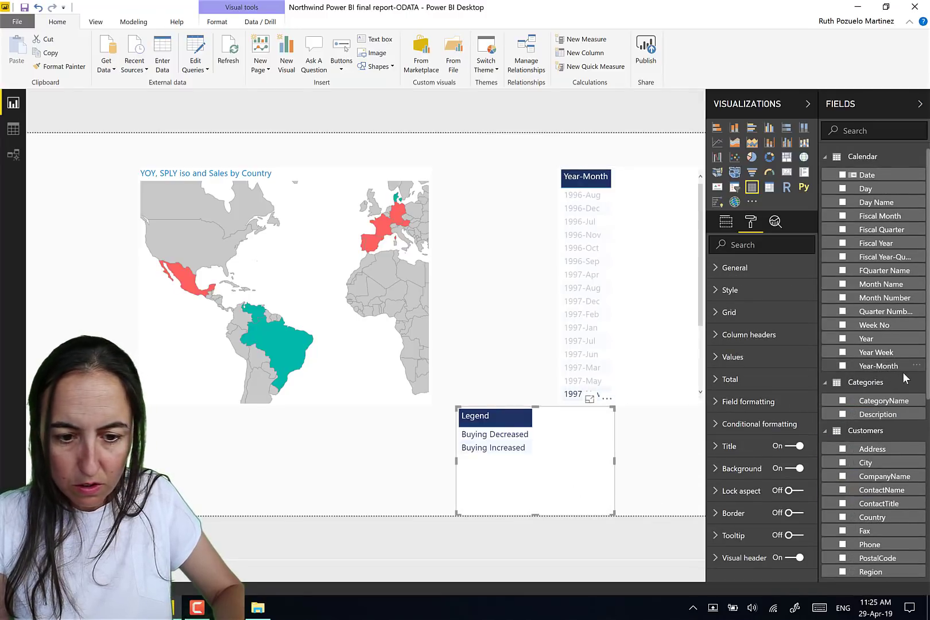
scroll(905, 381, down, 5)
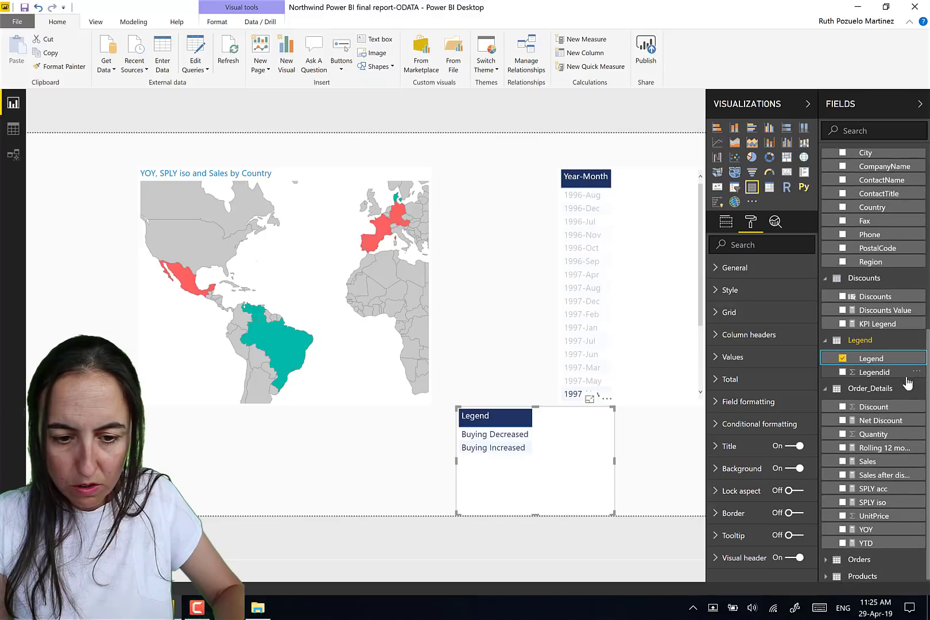
click(877, 324)
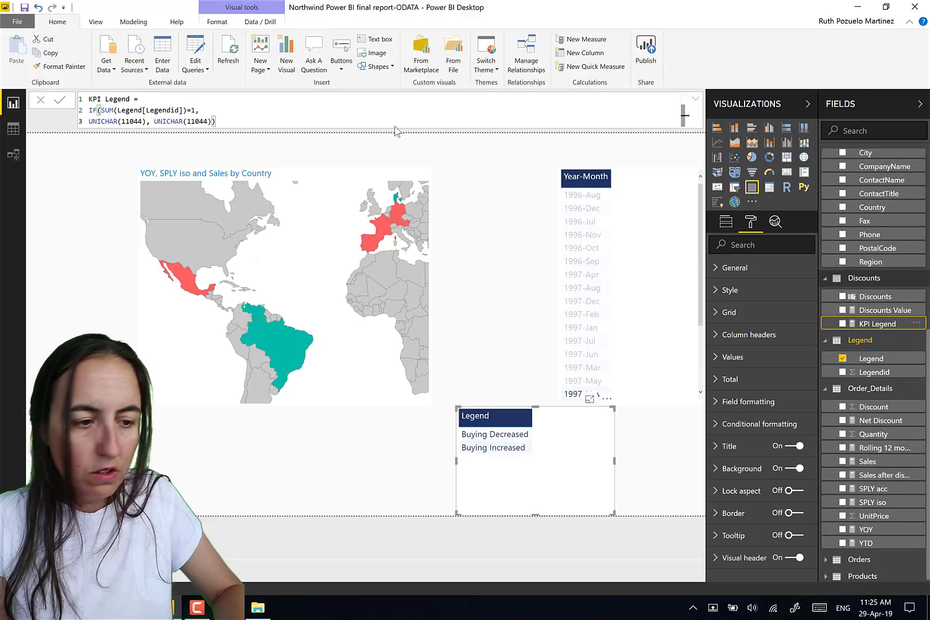
click(141, 27)
click(364, 39)
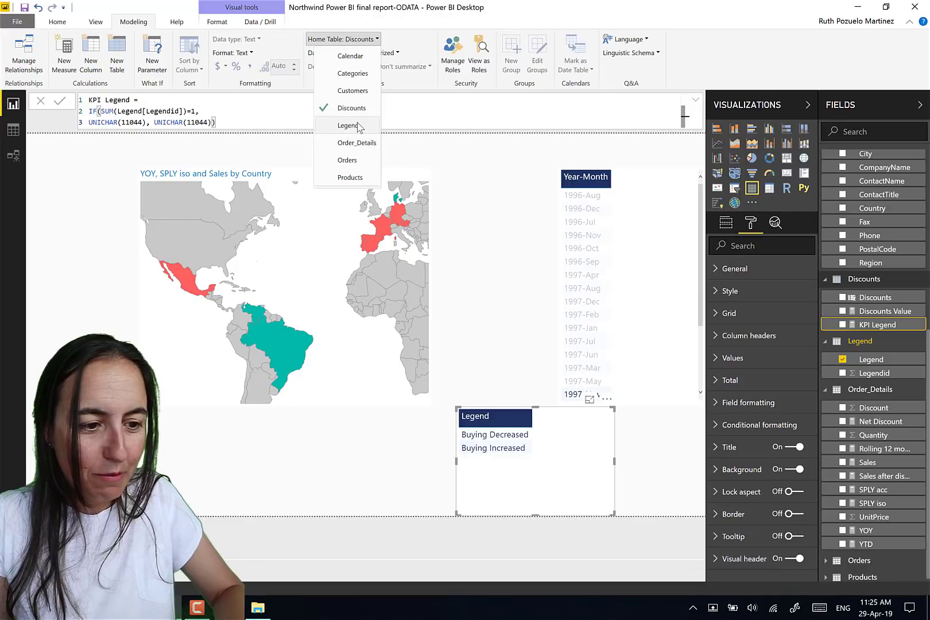
click(361, 127)
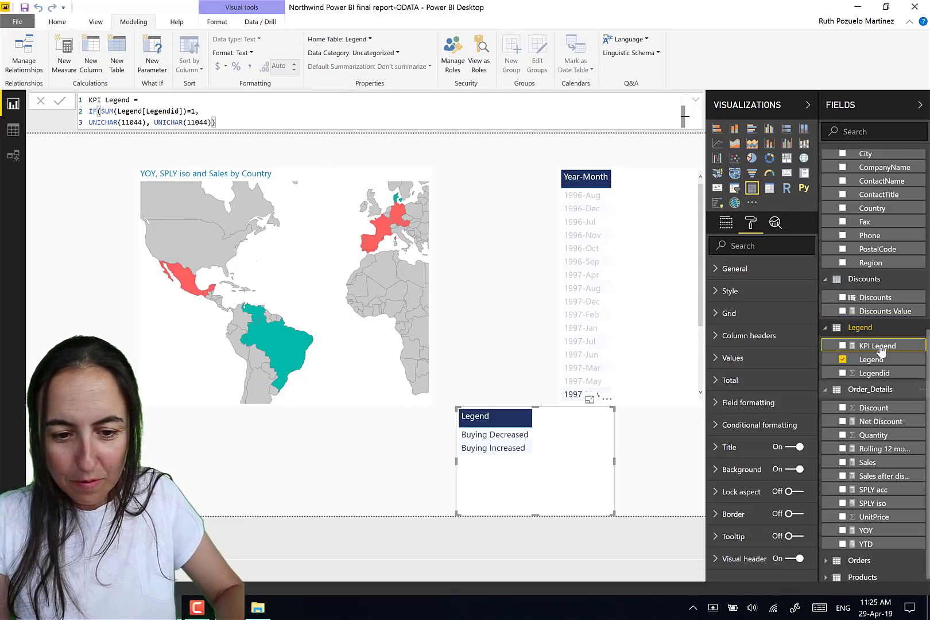
- Add KPI Legend as a column and turn off the totals row
drag(882, 350, 587, 461)
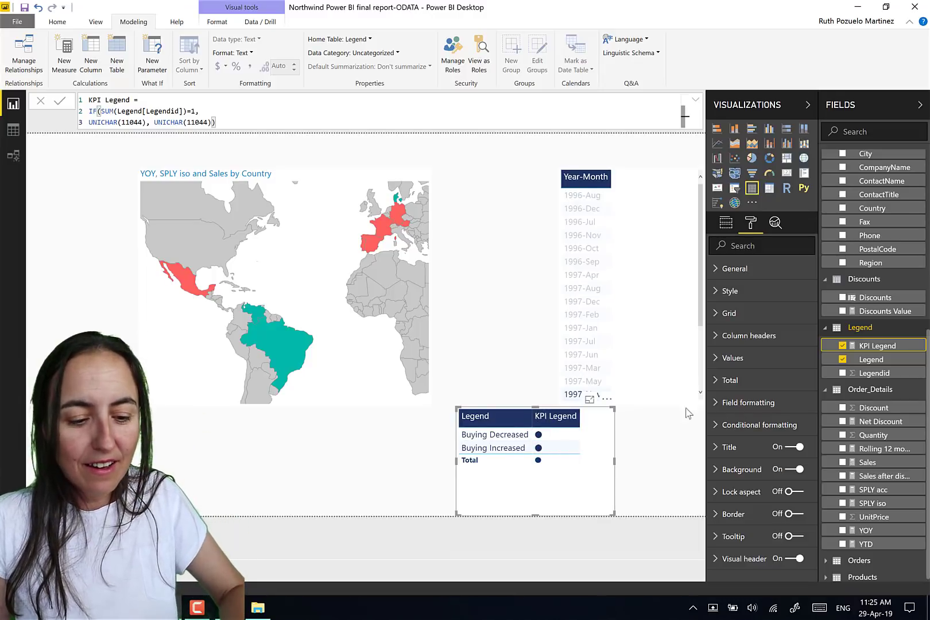
click(732, 379)
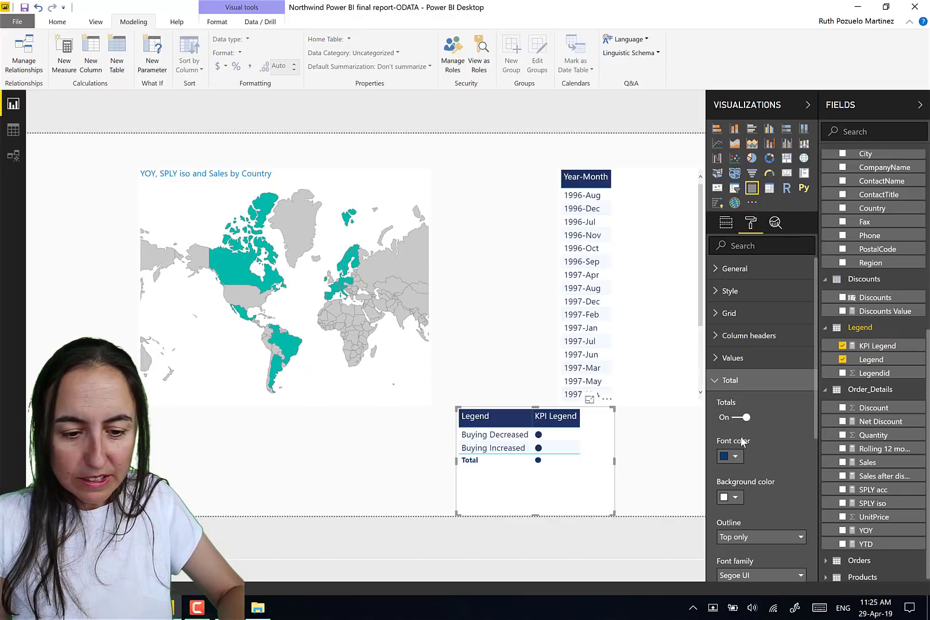
click(742, 418)
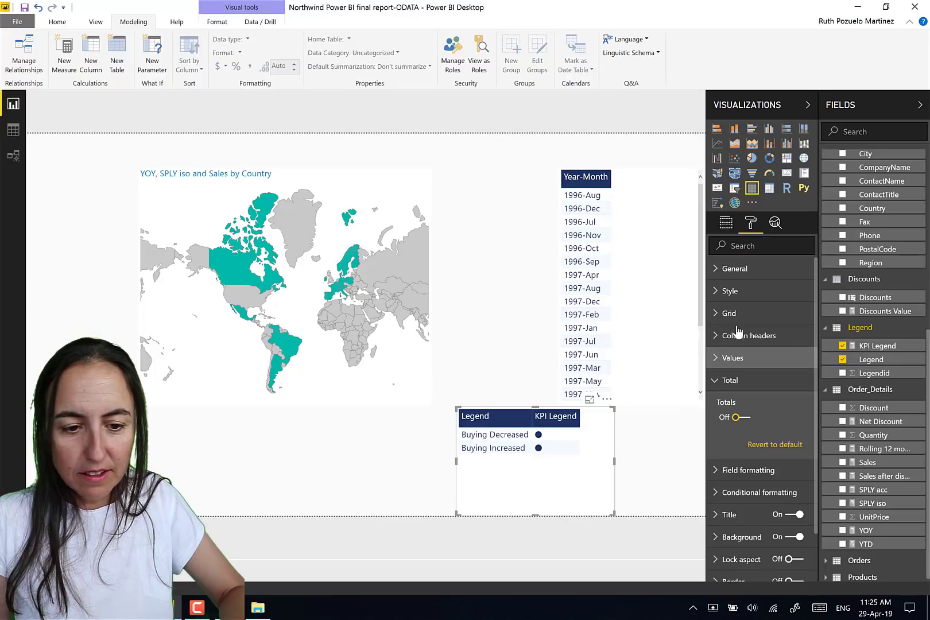
- Set KPI Legend's font color to a color scale based on Sum of Legendid
click(727, 225)
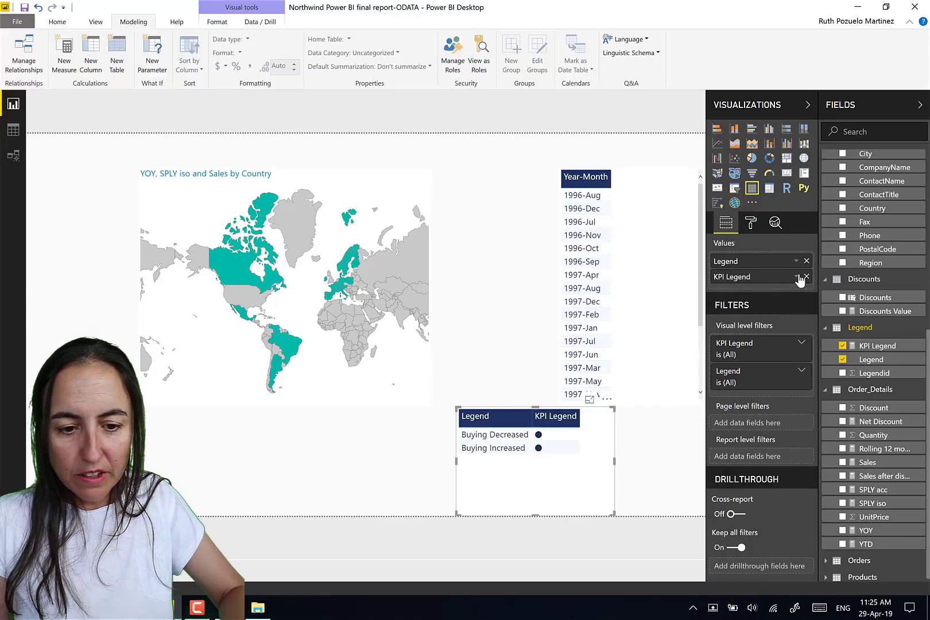
click(798, 278)
mouse_move(777, 335)
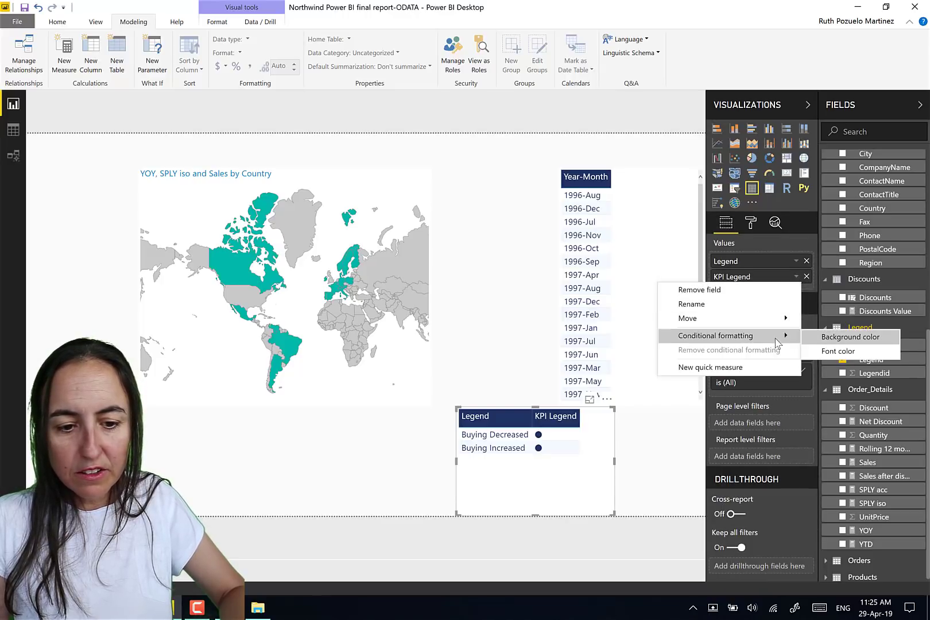
click(844, 351)
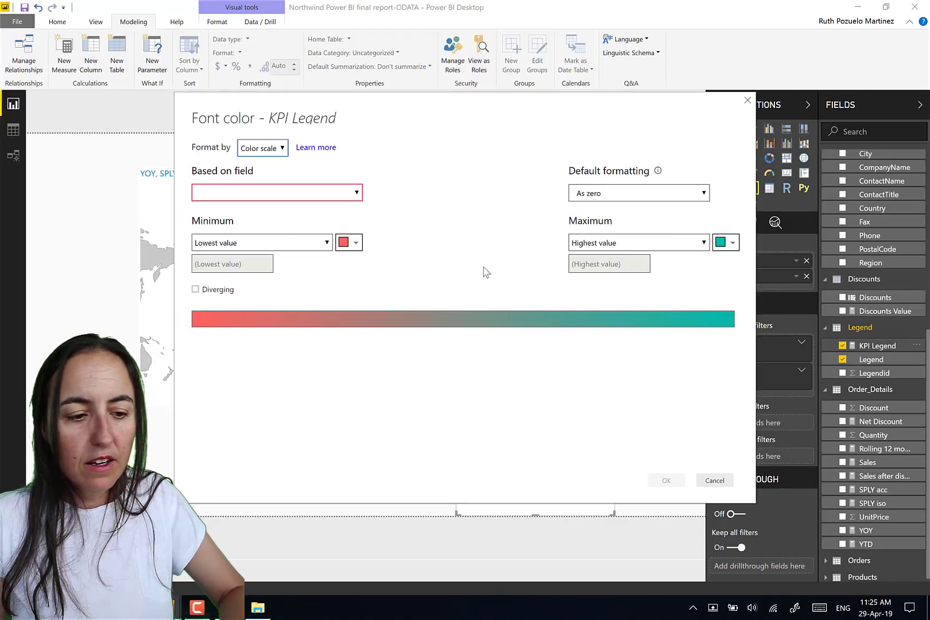
click(330, 195)
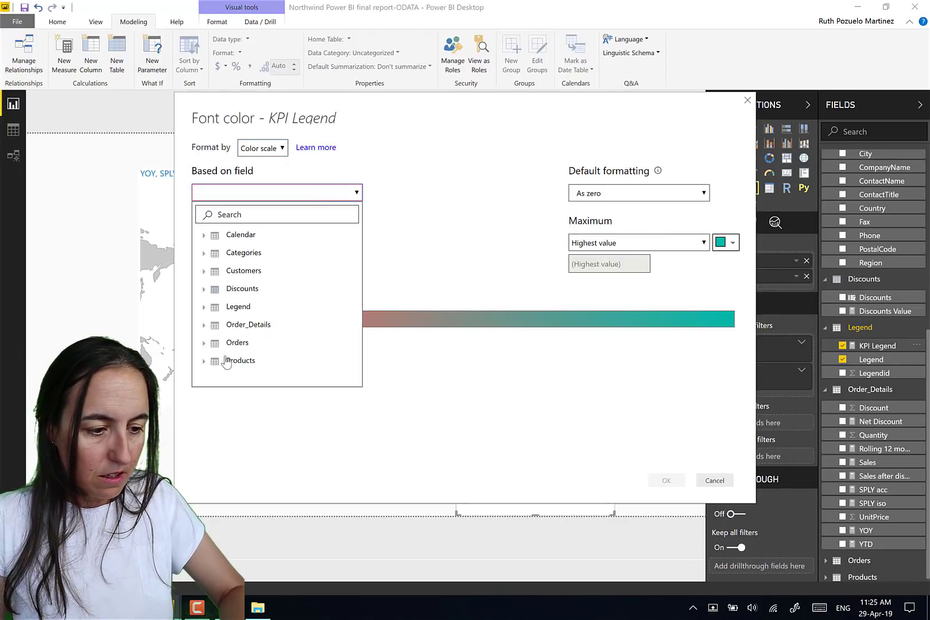
click(206, 307)
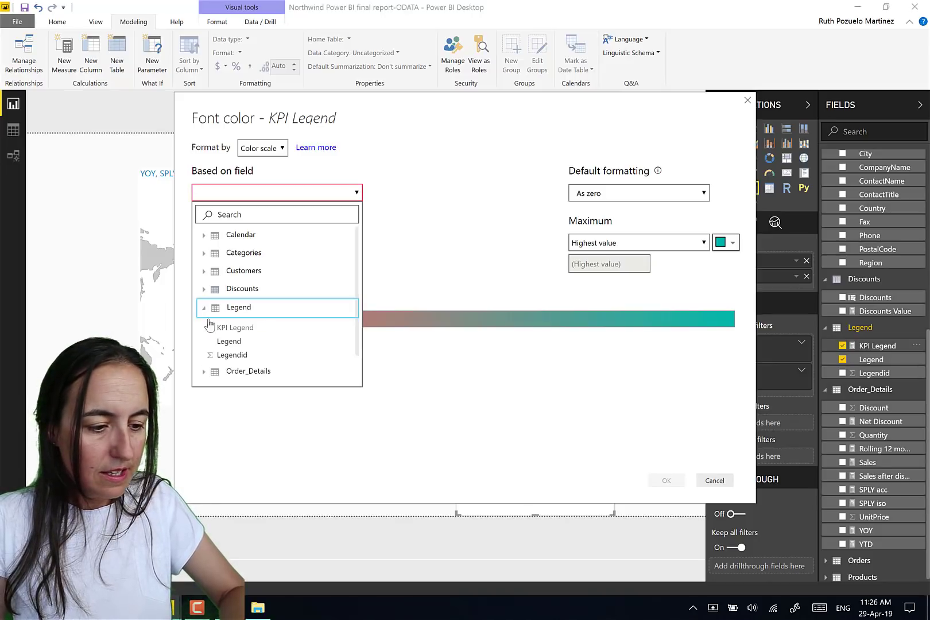
click(237, 356)
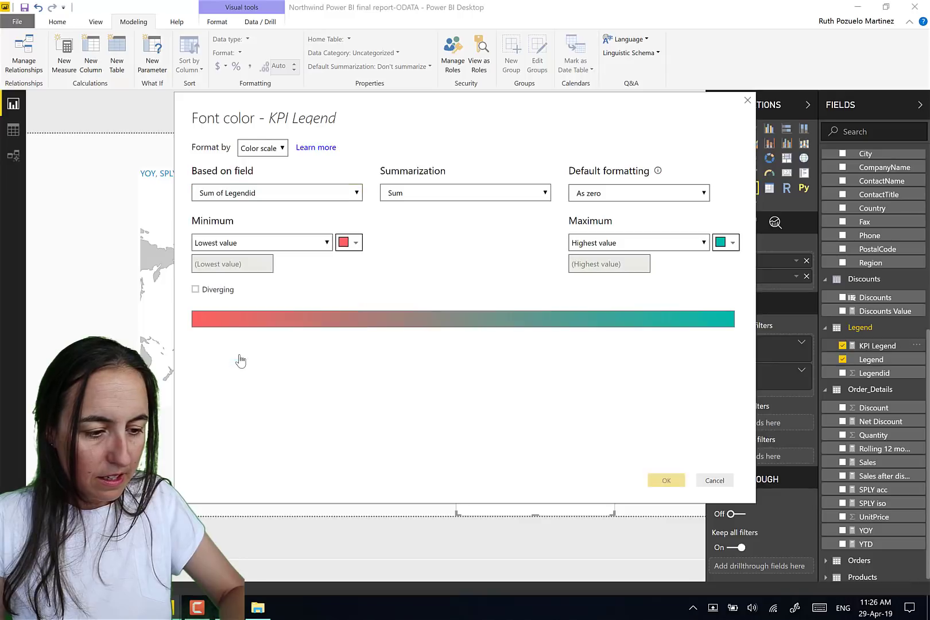
- Set Minimum and Maximum to Number 0, apply, and shrink the legend table
click(614, 244)
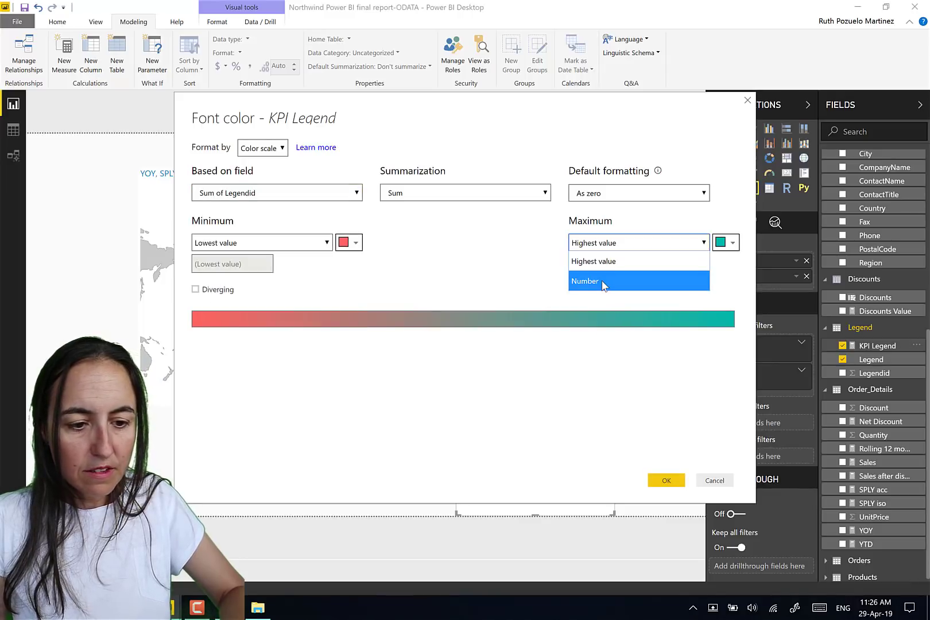
click(602, 284)
click(606, 263)
text(0)
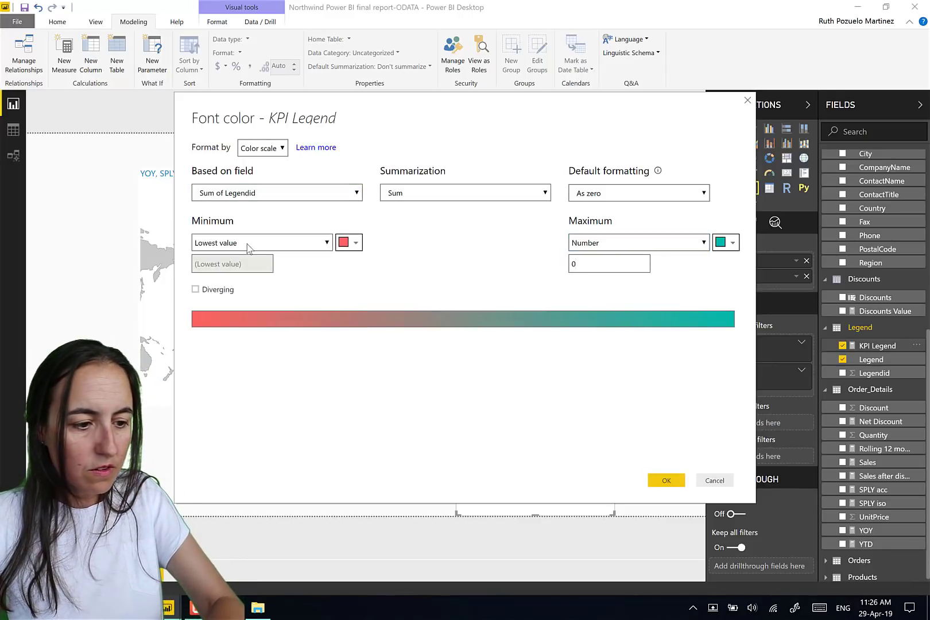
click(248, 244)
click(223, 279)
click(222, 264)
text(0)
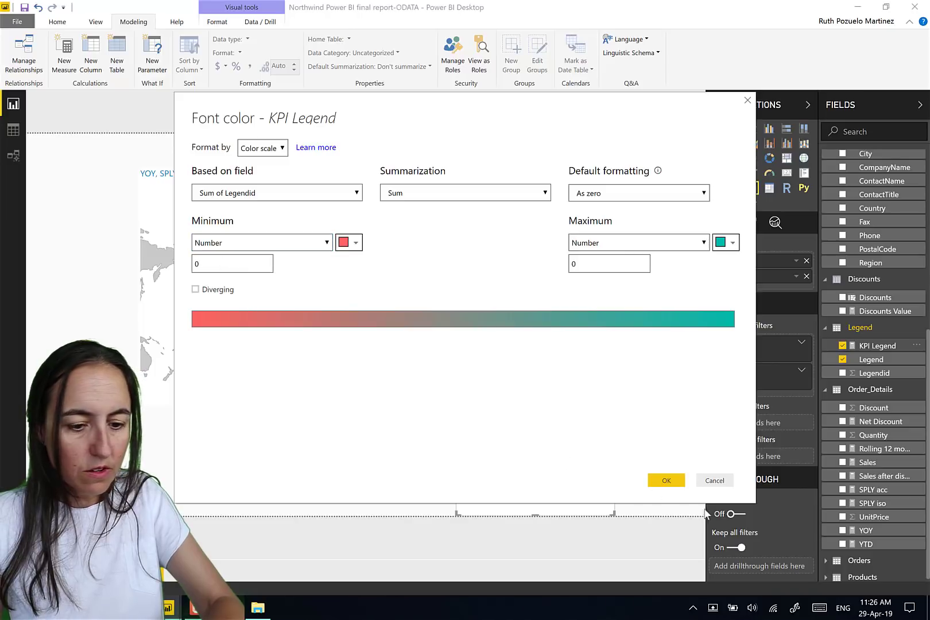
click(666, 480)
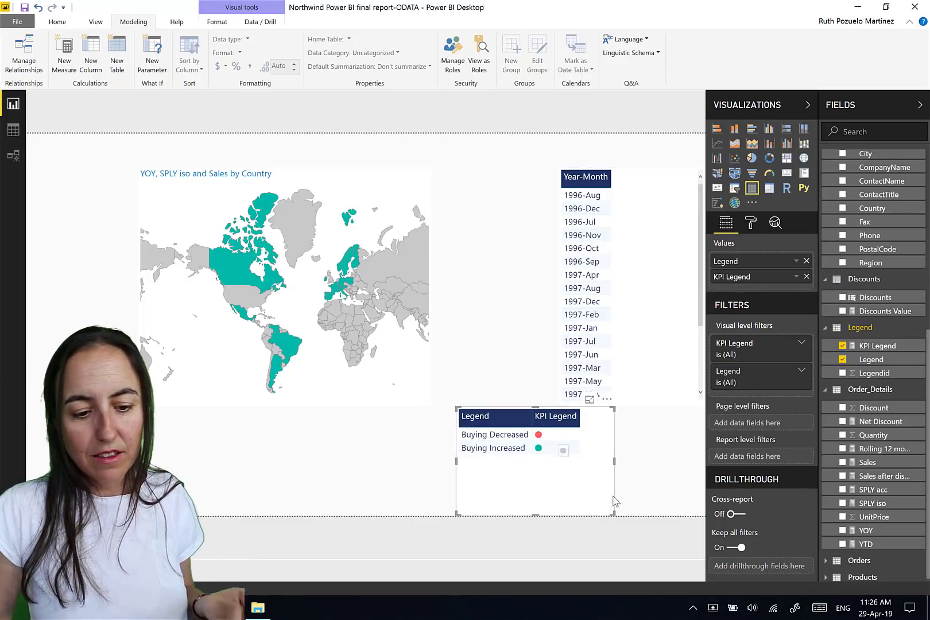
drag(613, 514, 589, 470)
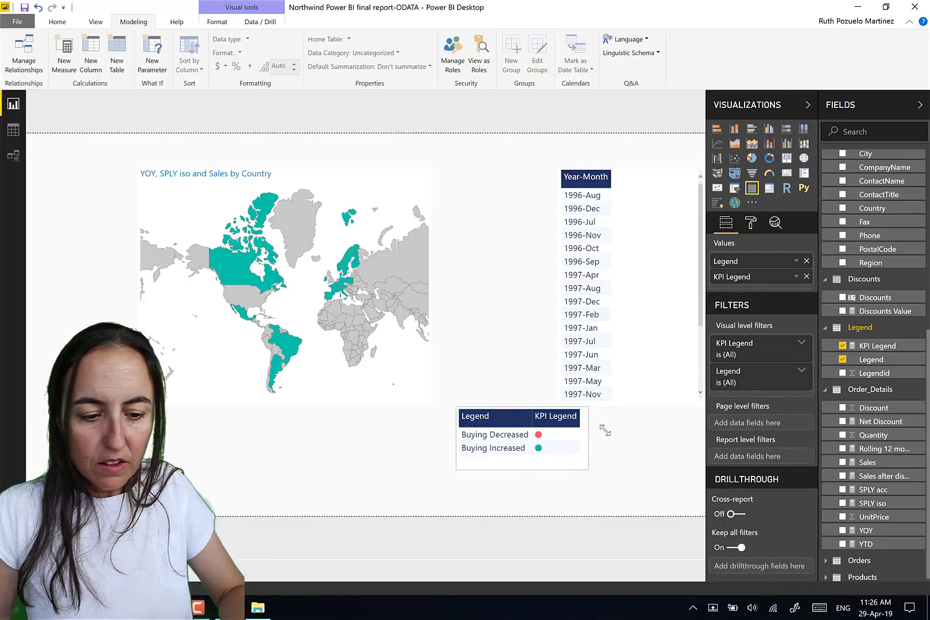
- Turn on a dark navy border with rounded corners for the legend table
click(750, 222)
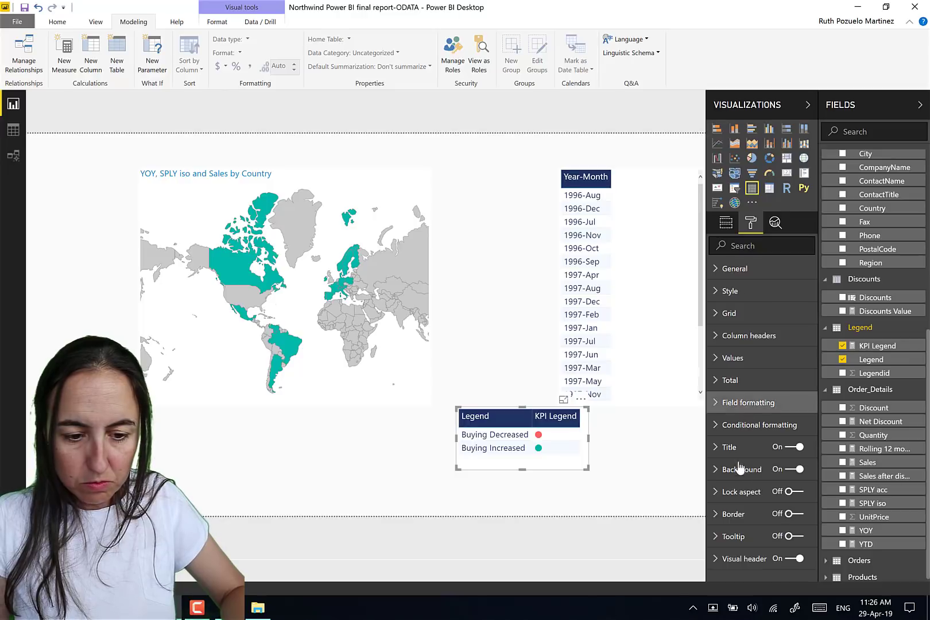
click(735, 492)
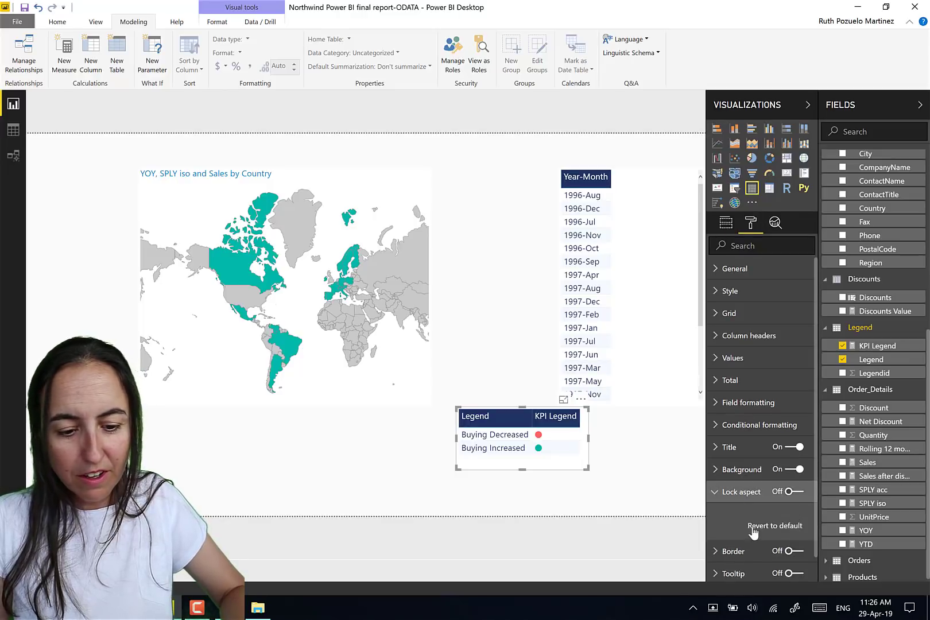
scroll(754, 533, down, 1)
click(788, 524)
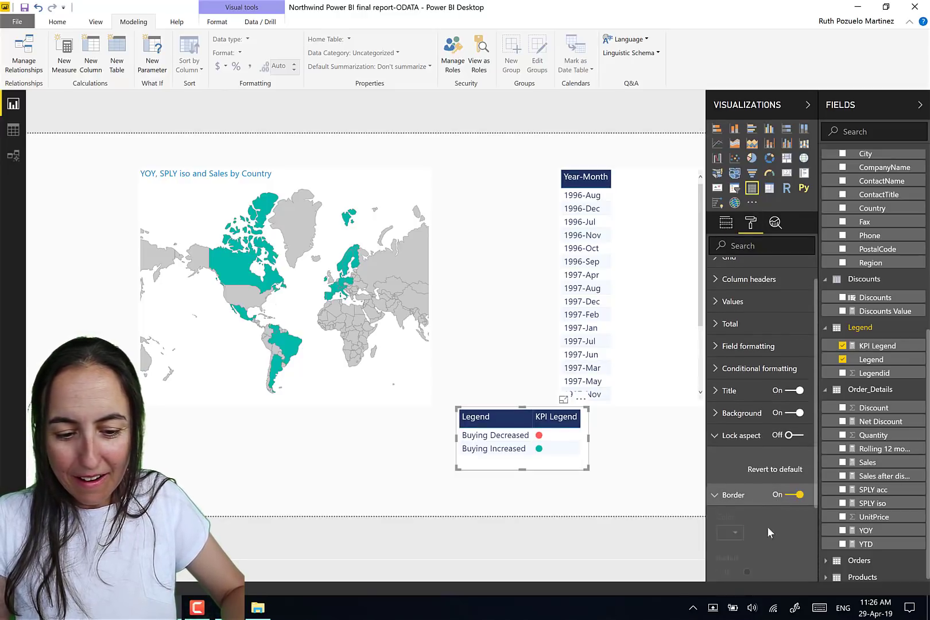
scroll(769, 532, down, 3)
click(734, 454)
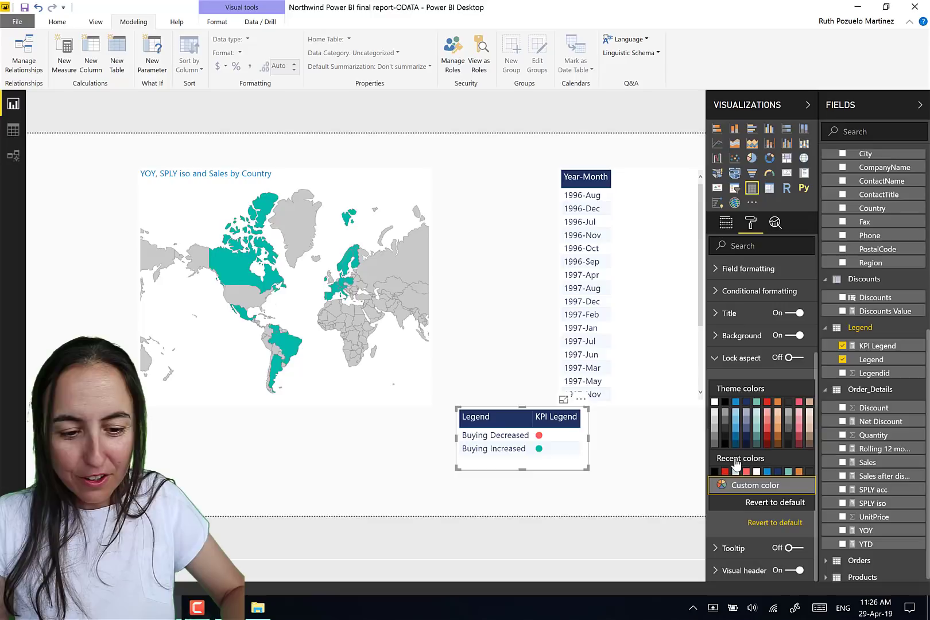
click(745, 407)
drag(749, 494, 798, 494)
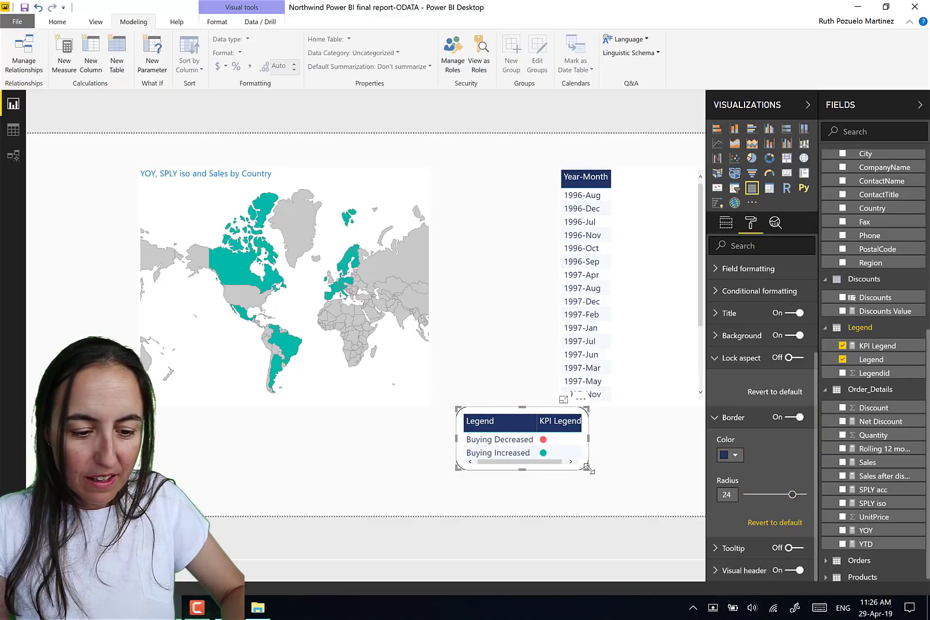
- Rename the KPI Legend column to KPI, then resize the legend table and drag it onto the map
drag(593, 485, 587, 476)
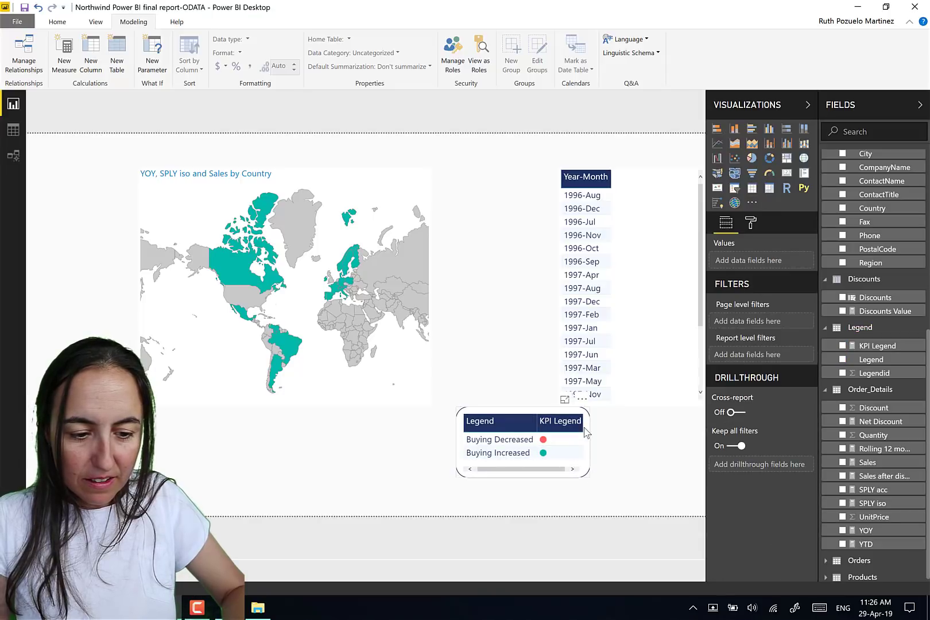
double_click(745, 279)
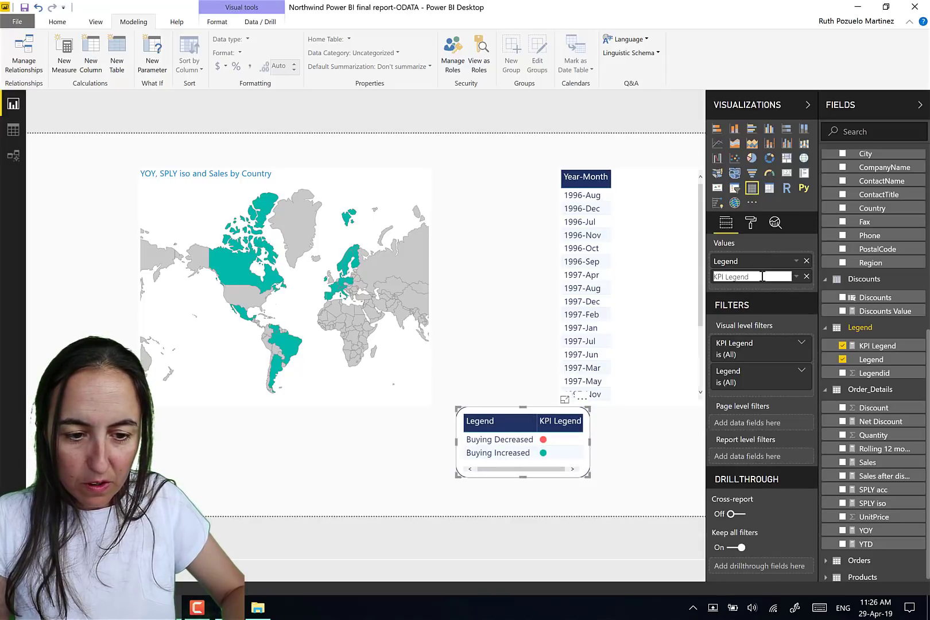
key(BackSpace)
key(BackSpace)
key(BackSpace)
key(BackSpace)
key(BackSpace)
key(BackSpace)
key(BackSpace)
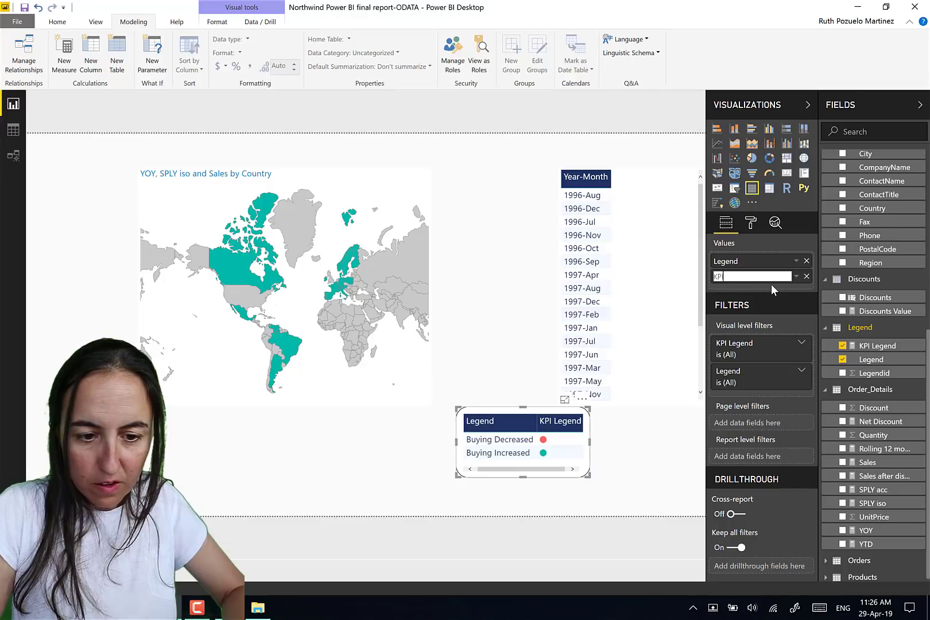
key(Return)
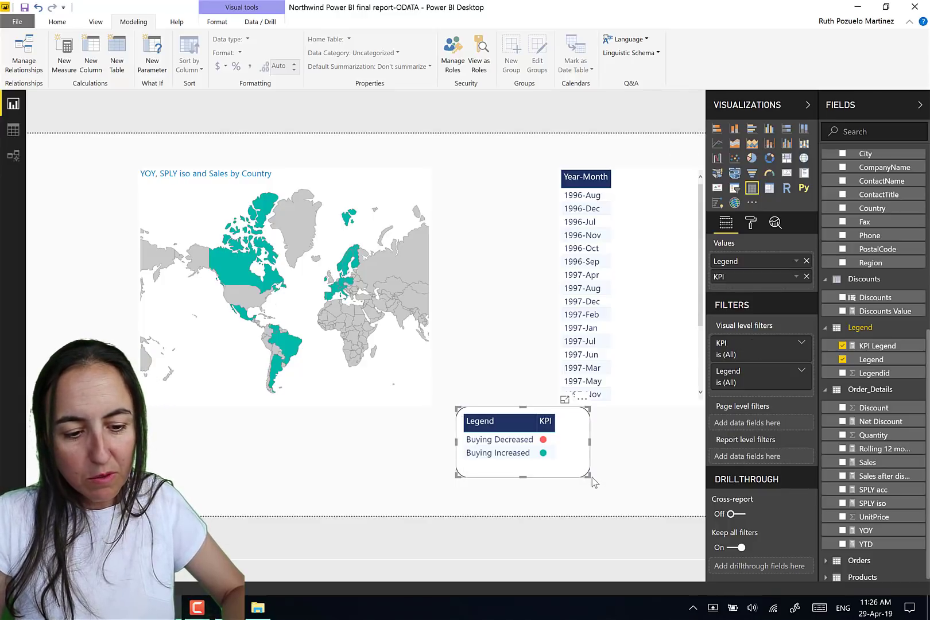
drag(586, 474, 567, 471)
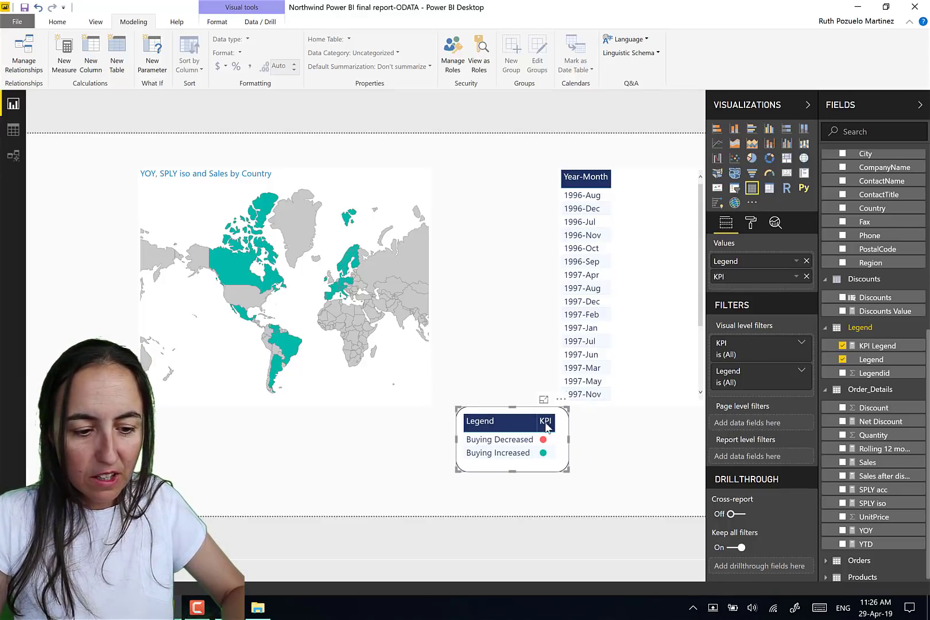
drag(538, 424, 564, 412)
drag(503, 410, 245, 340)
- Lower the legend table's grid and column header text size to 9
click(750, 224)
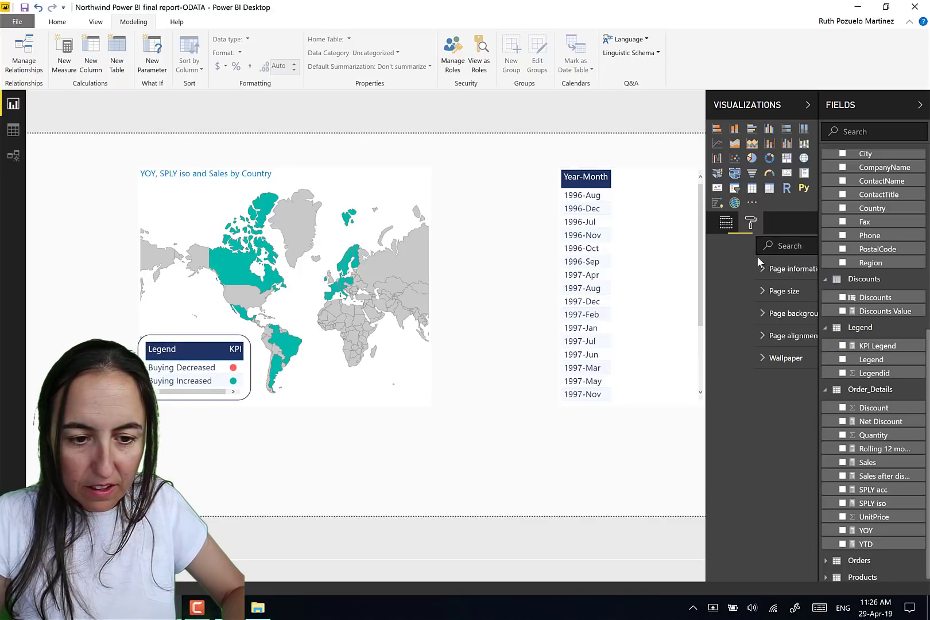
click(252, 385)
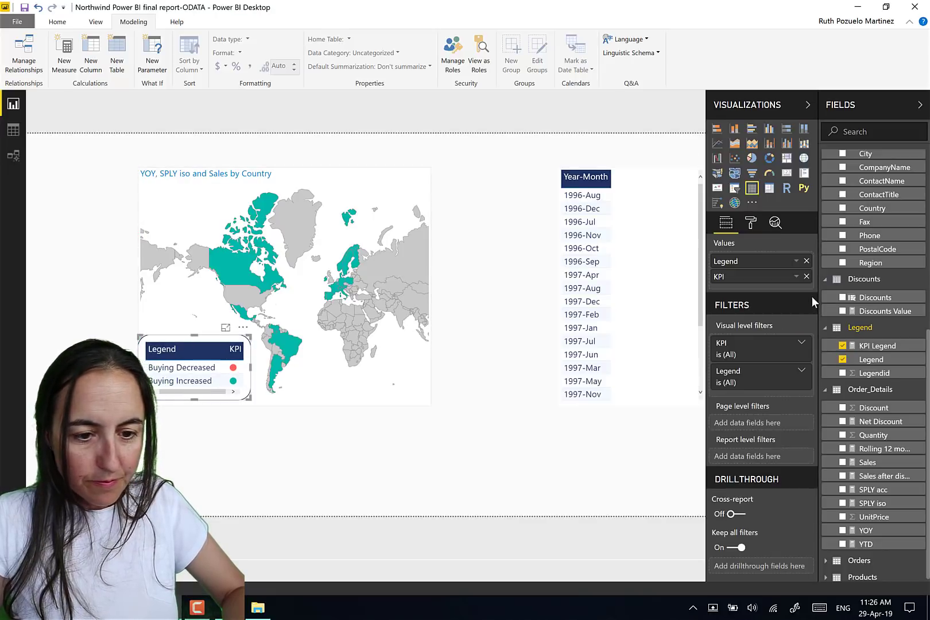
click(751, 225)
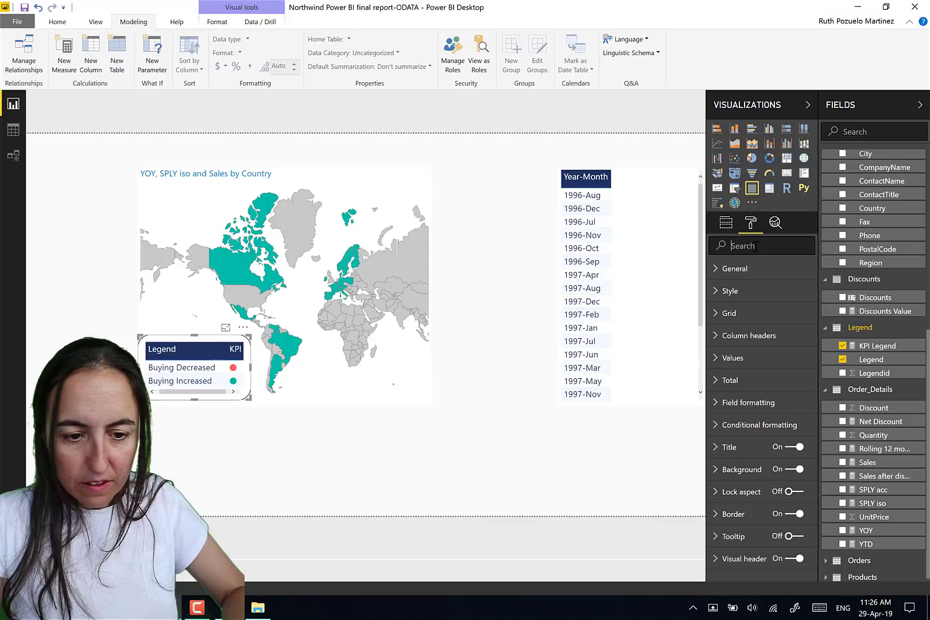
click(764, 252)
text(text)
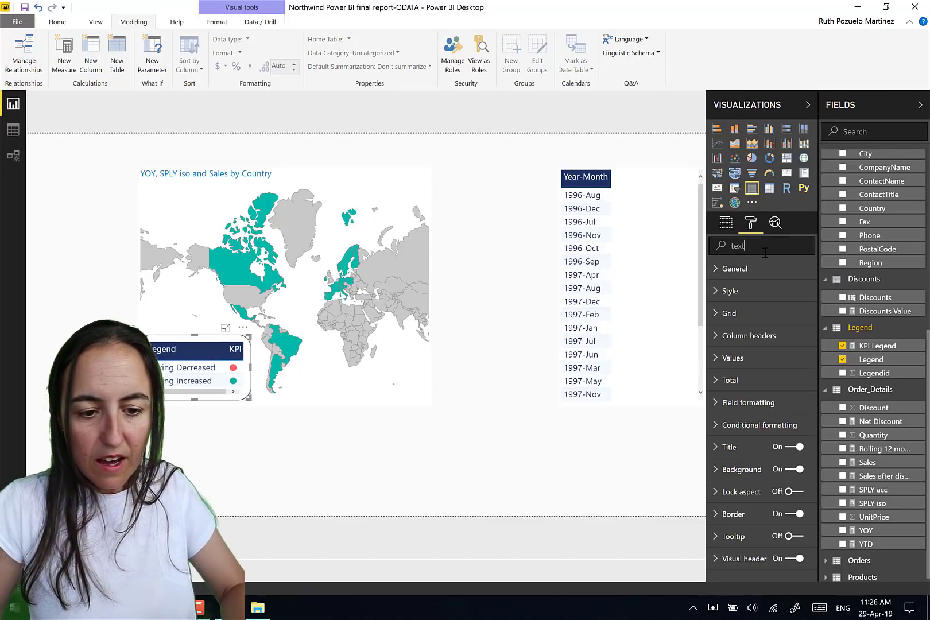
click(750, 419)
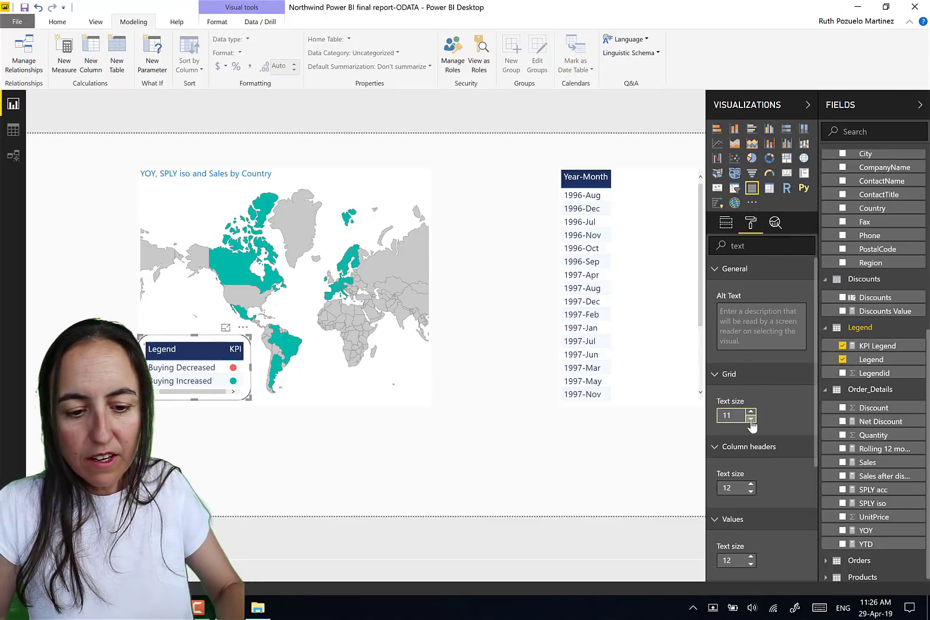
click(751, 423)
click(751, 422)
click(750, 491)
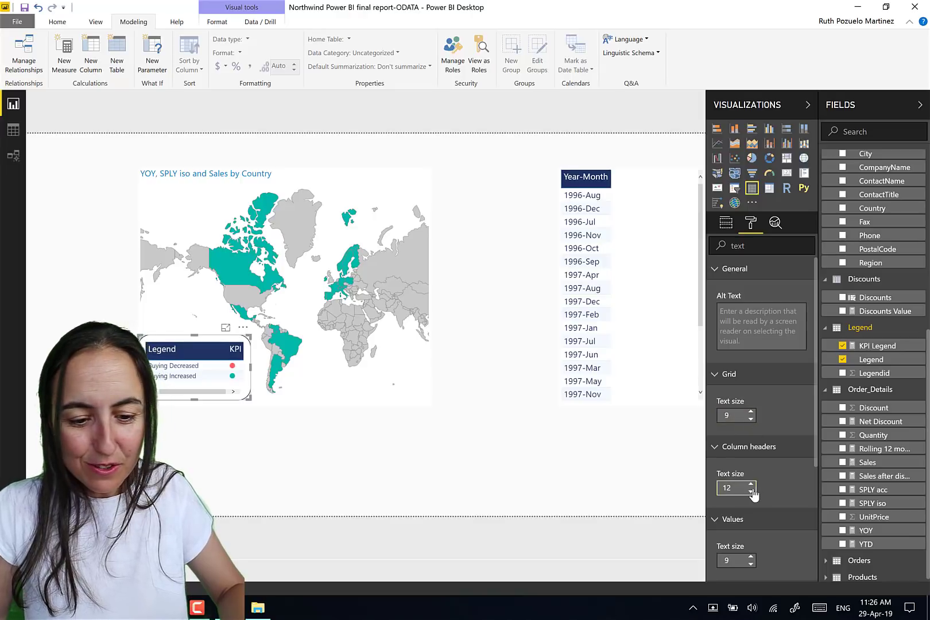
click(750, 491)
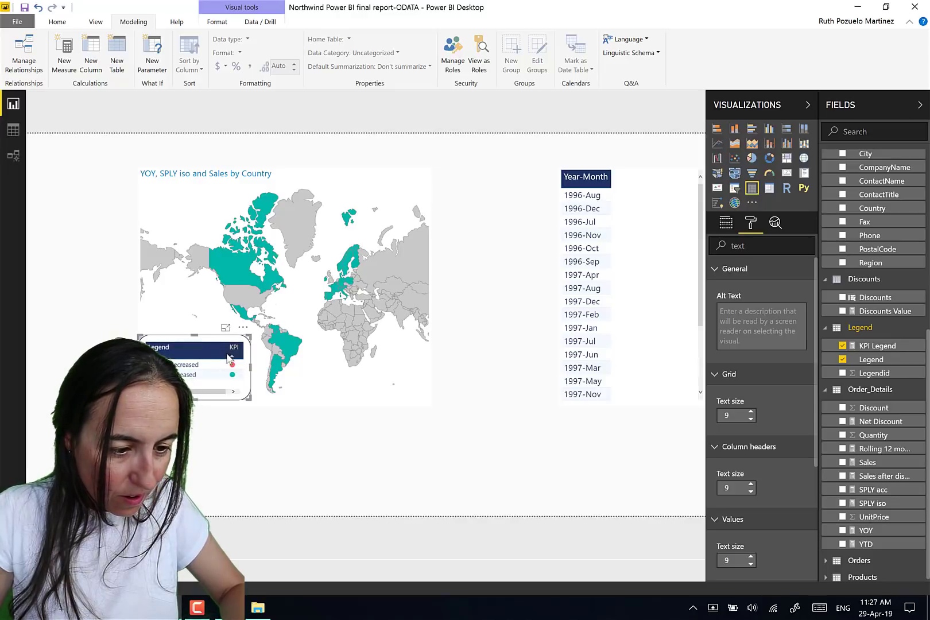
- Narrow and shrink the legend table, nudging it into the map's lower-left corner
drag(243, 348, 234, 347)
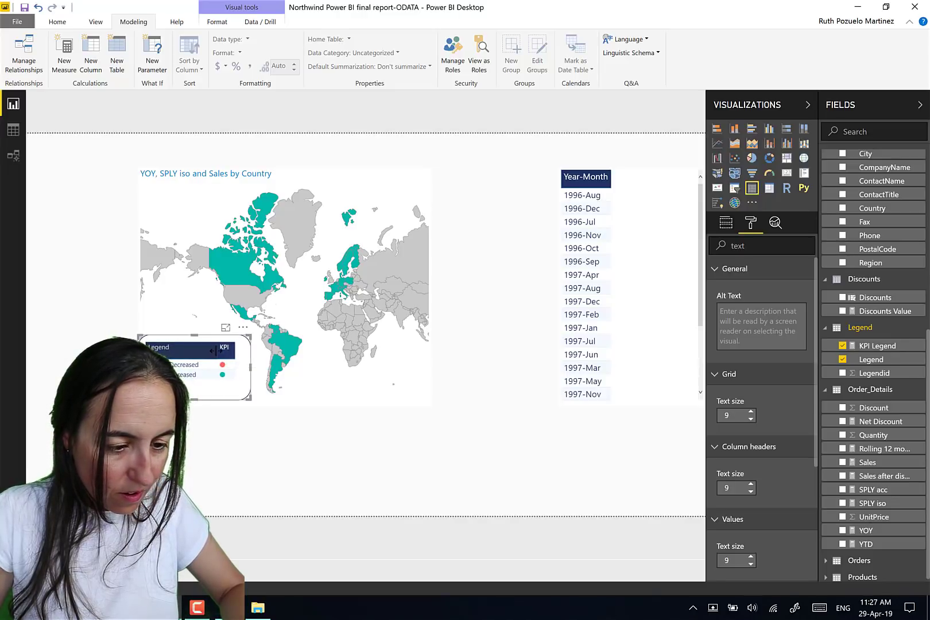
drag(248, 396, 241, 387)
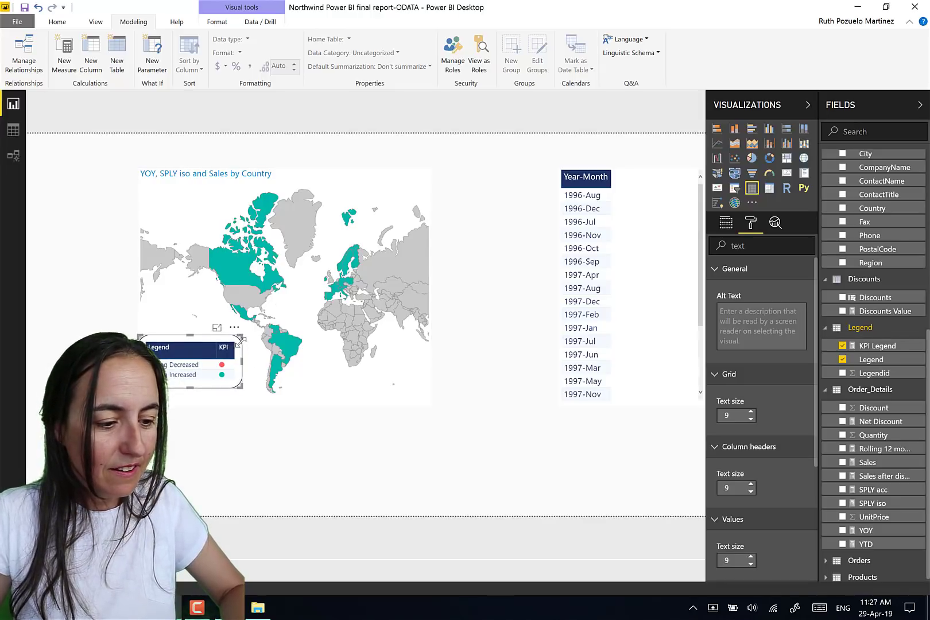
drag(212, 340, 219, 352)
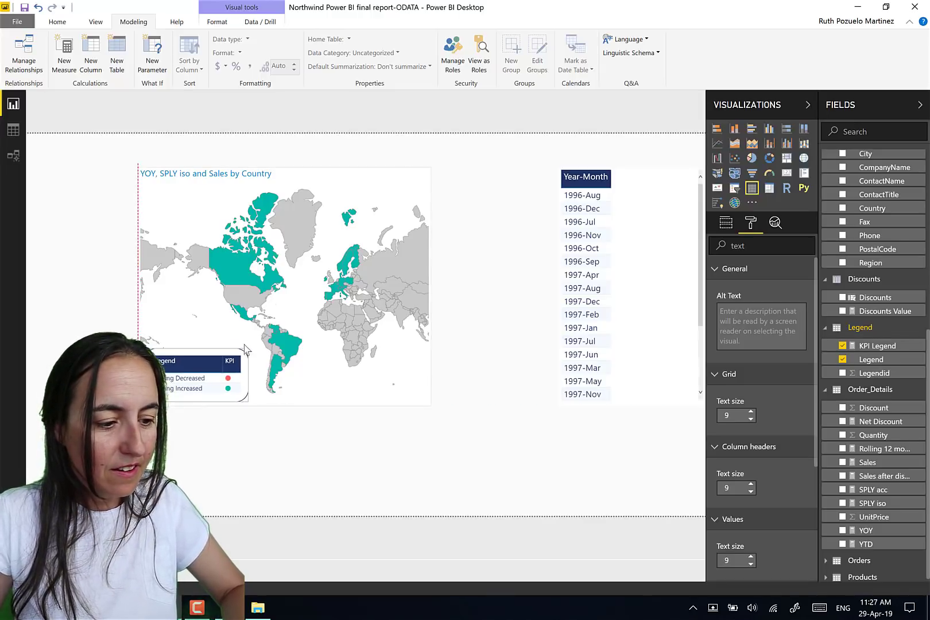
click(267, 421)
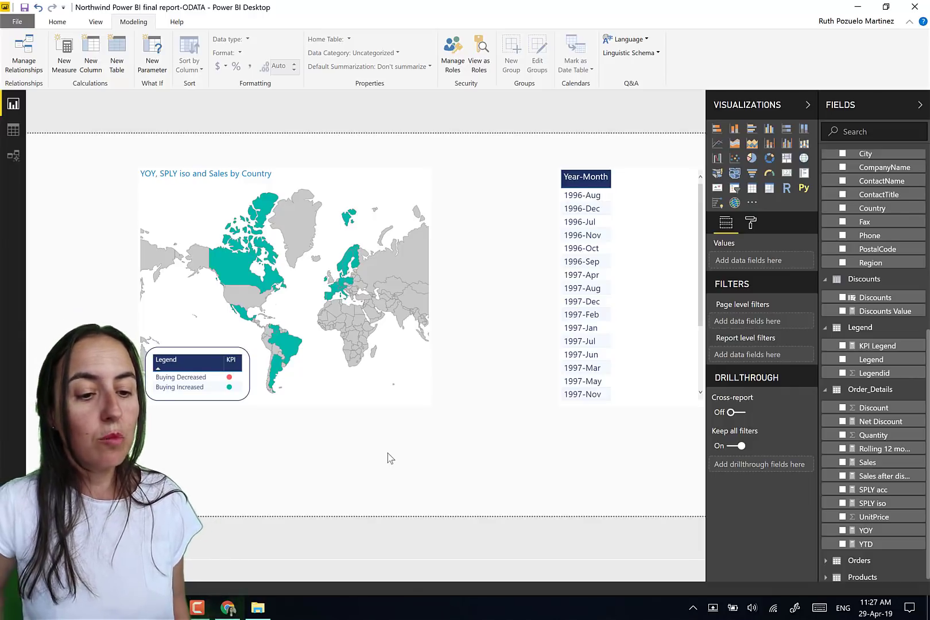
- Filter the map to 1997-Jun, then 1997-Jul to see growth colours, then clear the month filter
click(587, 356)
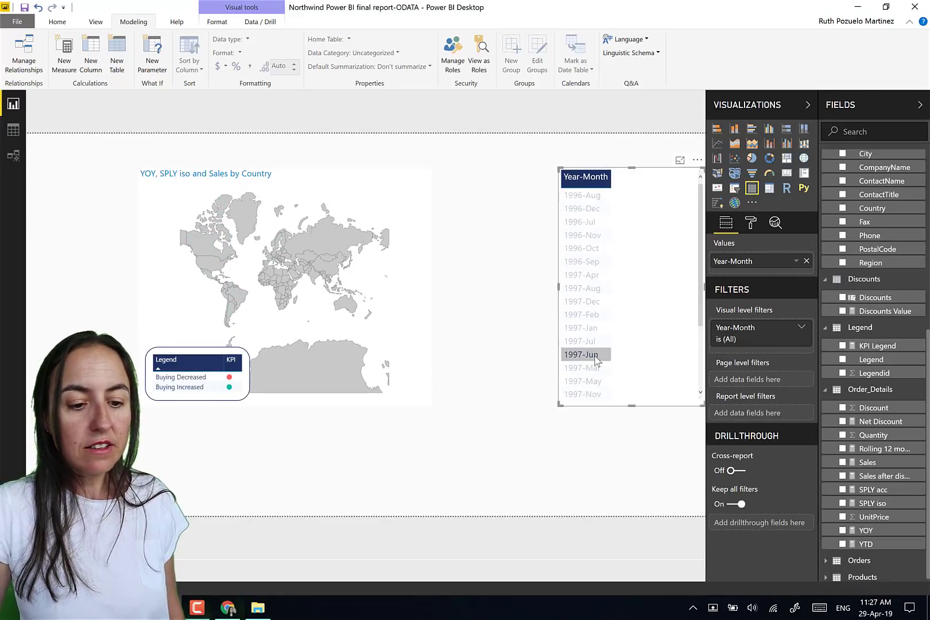
click(397, 324)
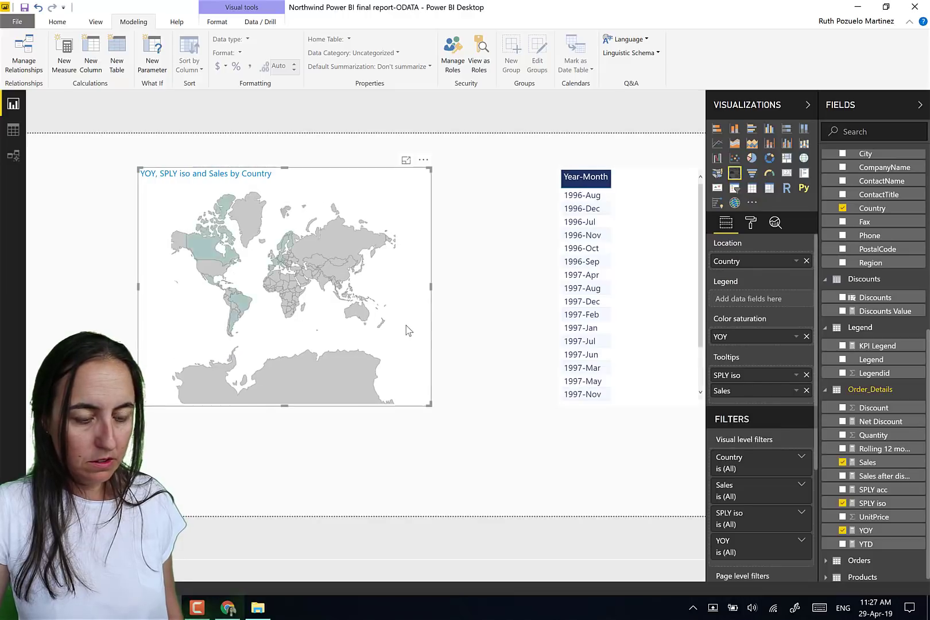
click(596, 357)
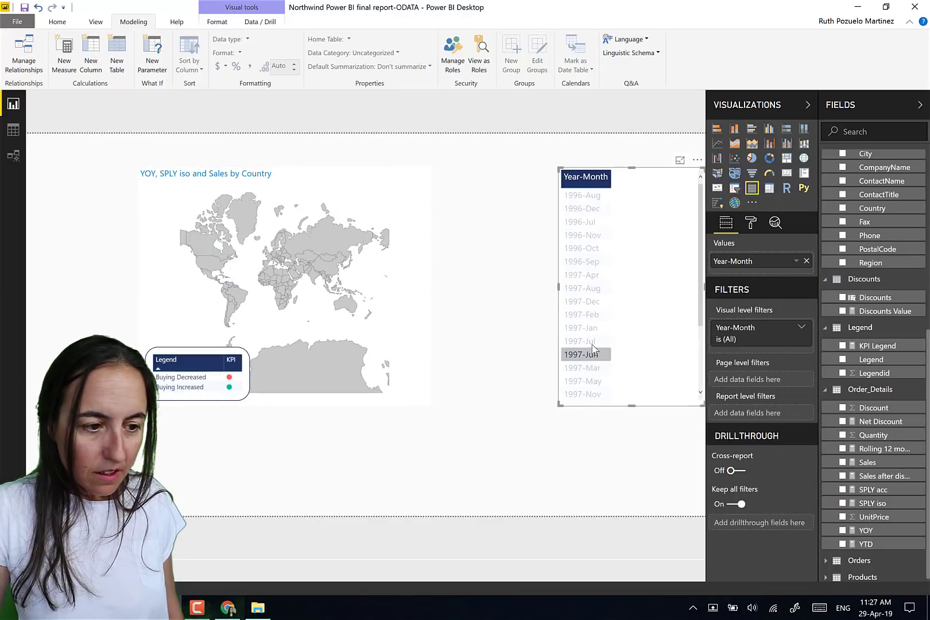
click(594, 342)
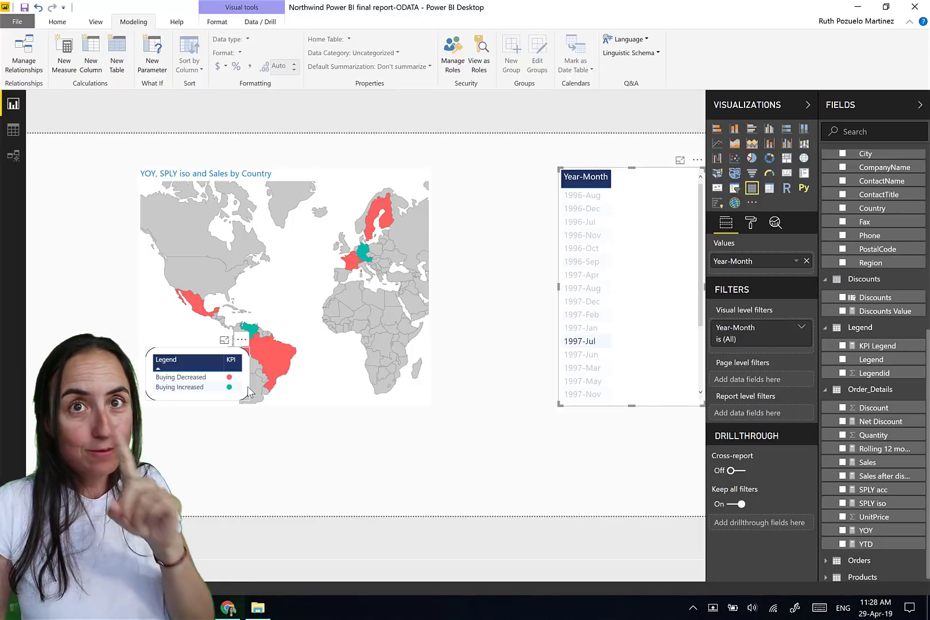
click(396, 412)
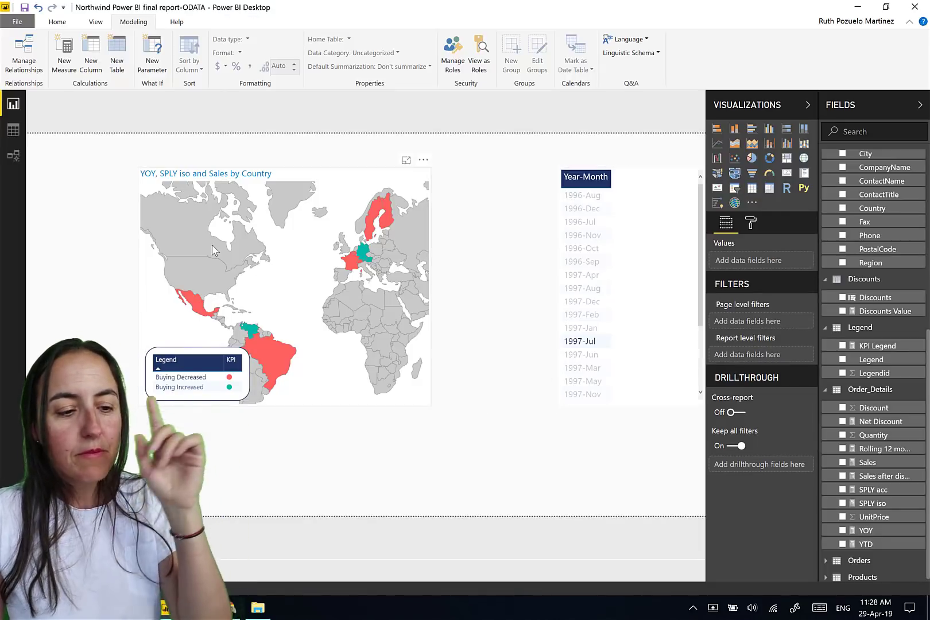
click(584, 342)
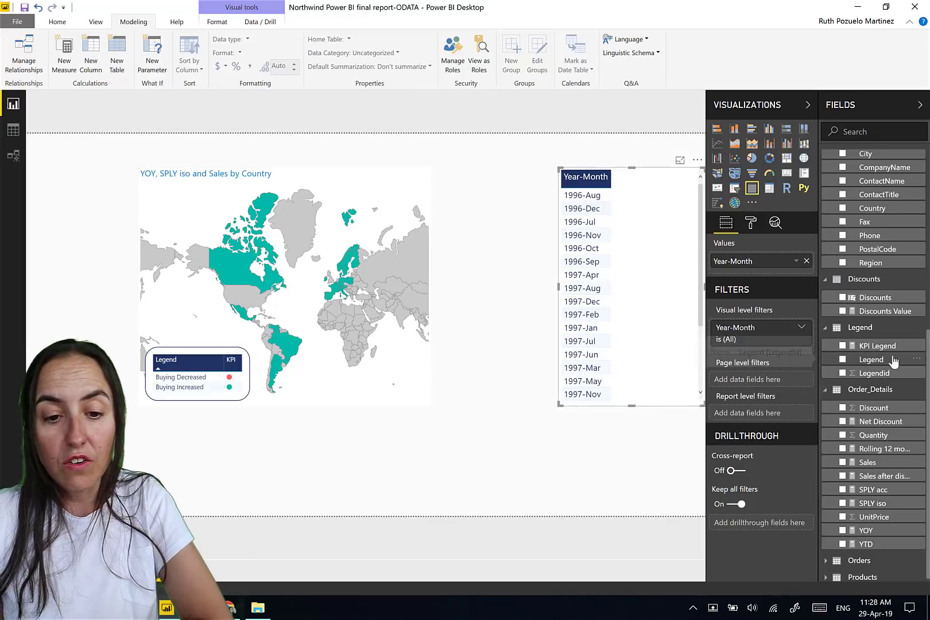
- Add a Country and Sales visual below the slicer and turn it into a table
scroll(889, 366, up, 3)
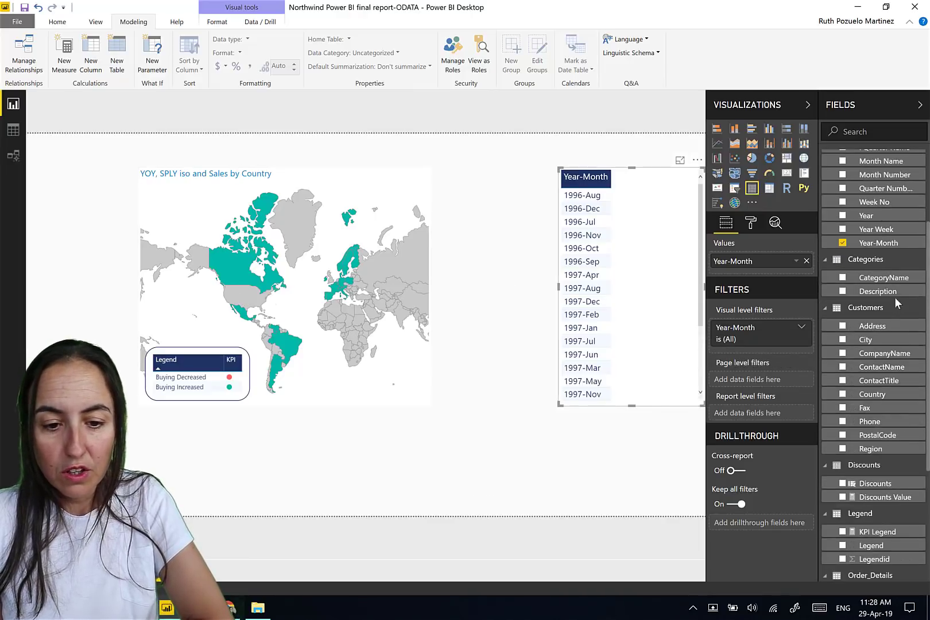
drag(872, 393, 419, 459)
scroll(917, 453, down, 3)
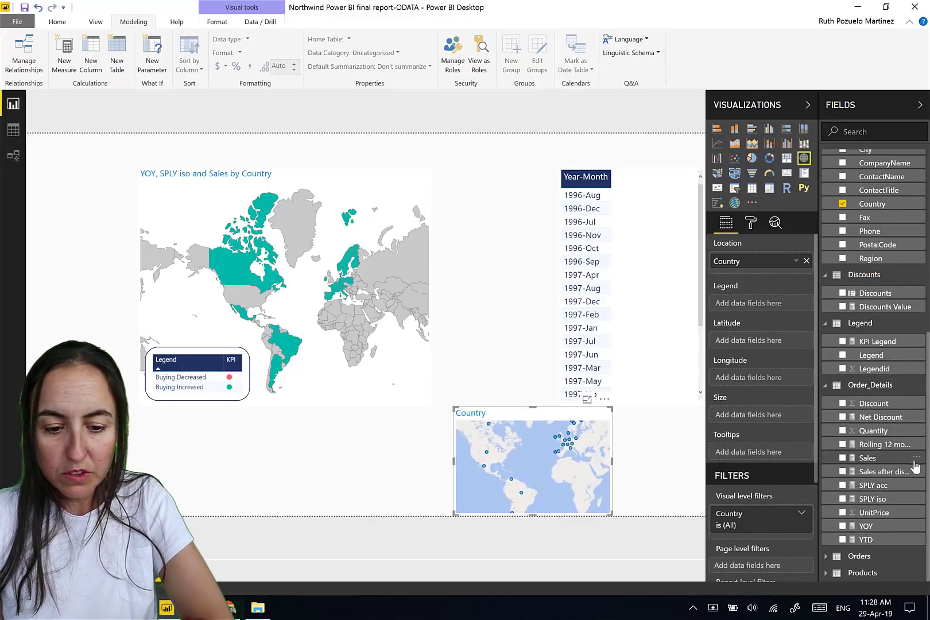
drag(641, 457, 589, 451)
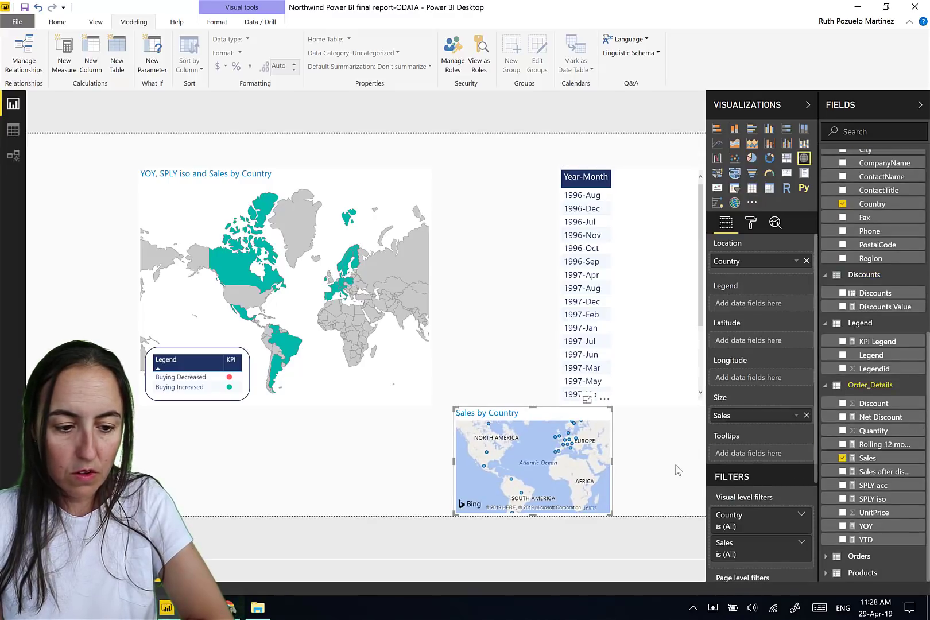
mouse_move(486, 457)
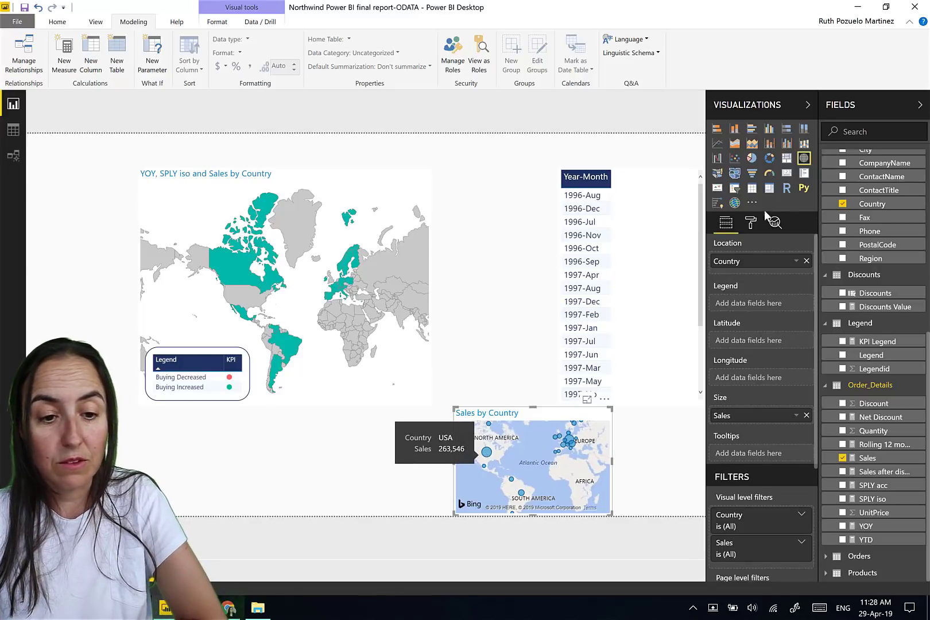
click(751, 188)
- Compare the table's country names with USA on the map
scroll(553, 476, down, 5)
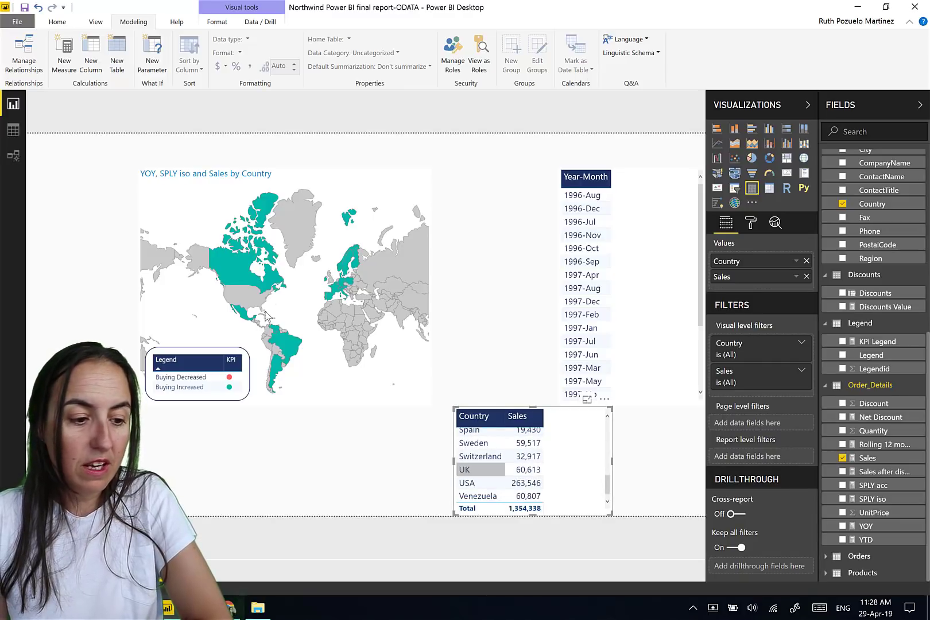
mouse_move(251, 294)
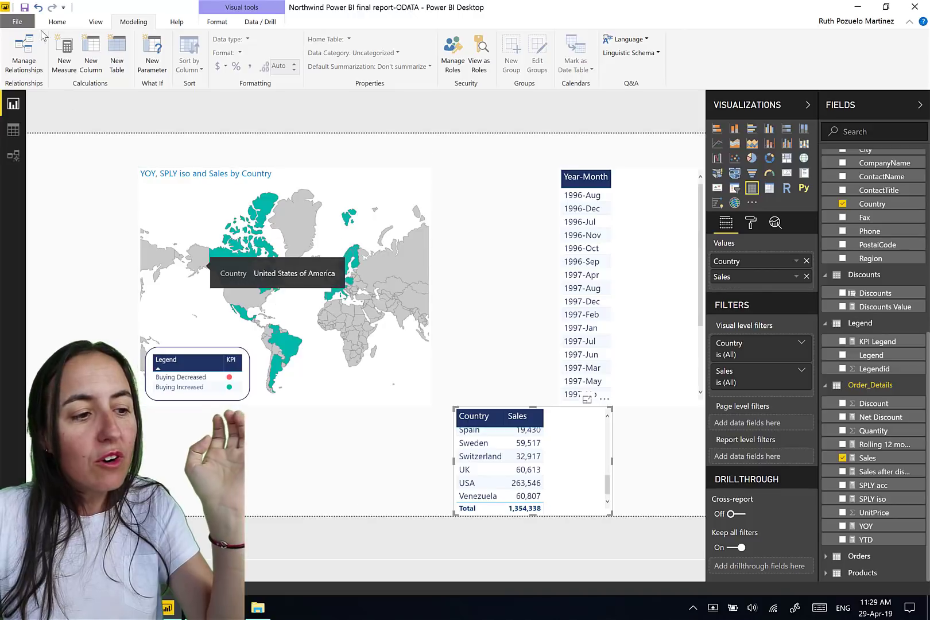
click(56, 21)
- Open the Query Editor and select the Customers query, after previewing Legend and Orders
click(196, 50)
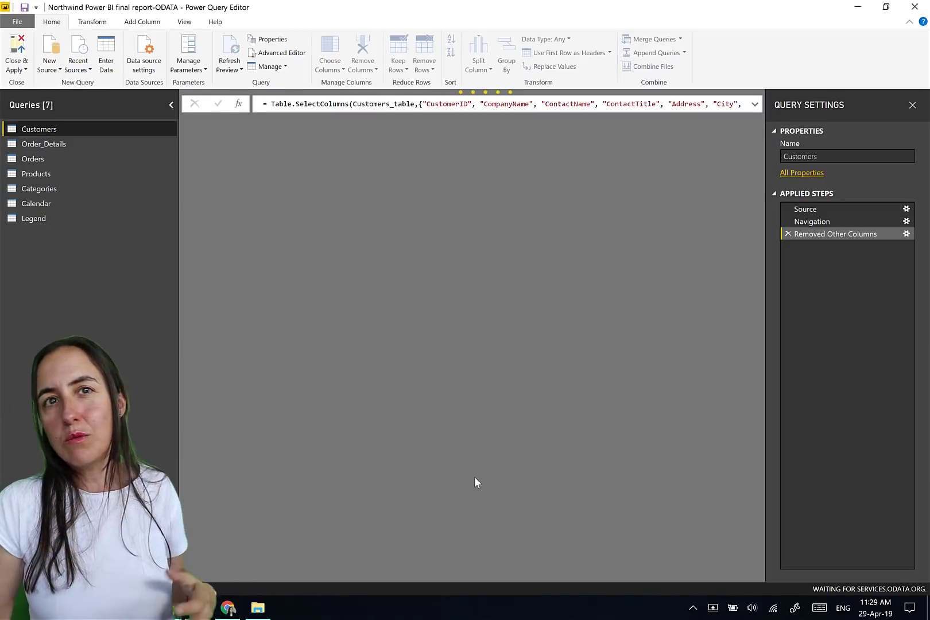
click(38, 218)
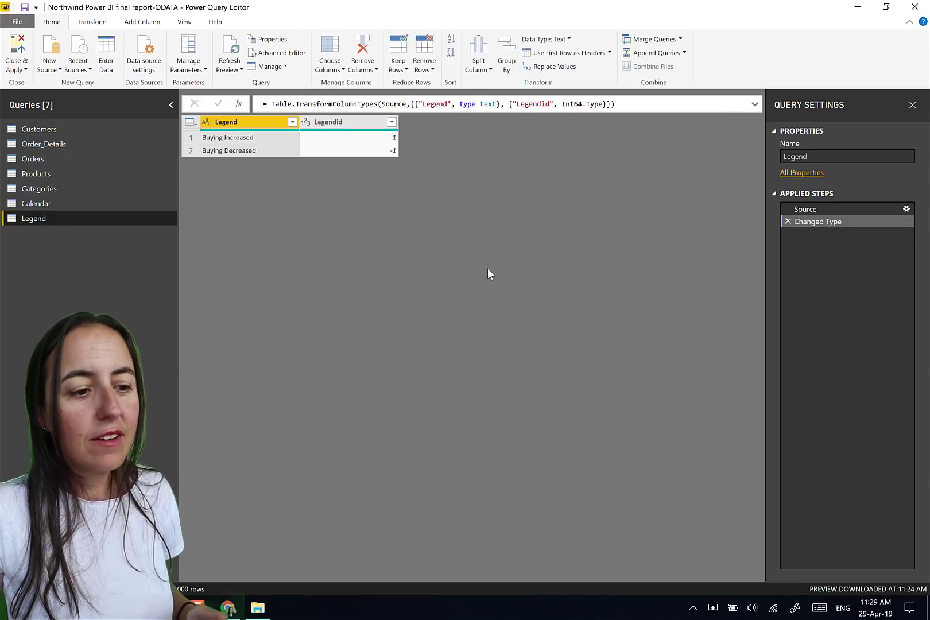
click(30, 159)
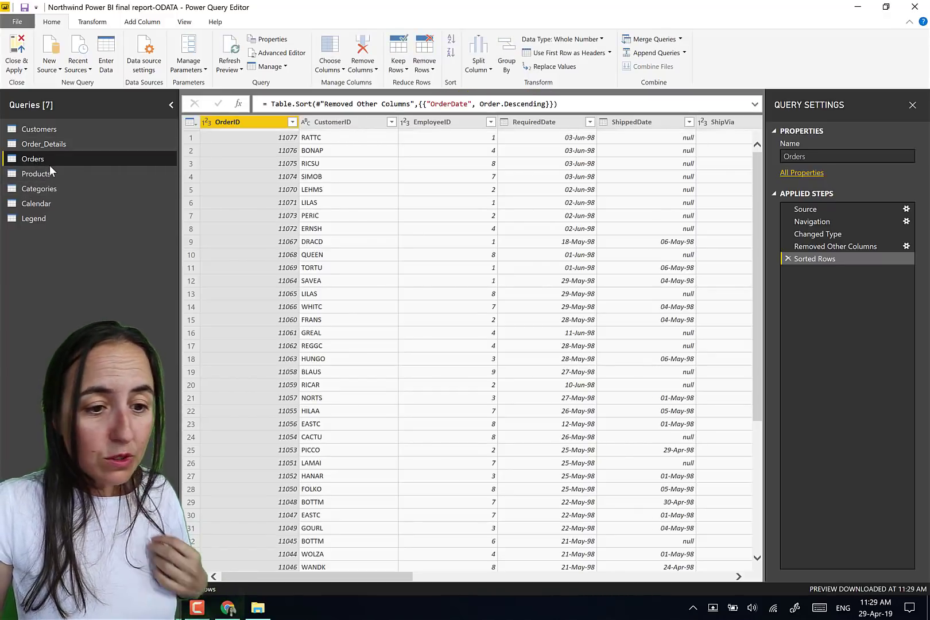
click(45, 132)
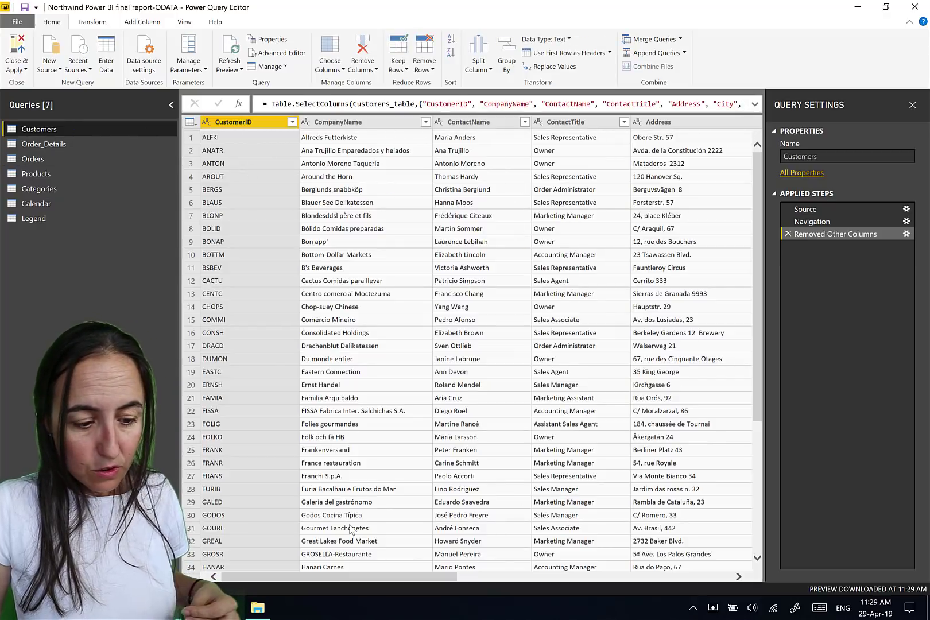
drag(369, 576, 599, 599)
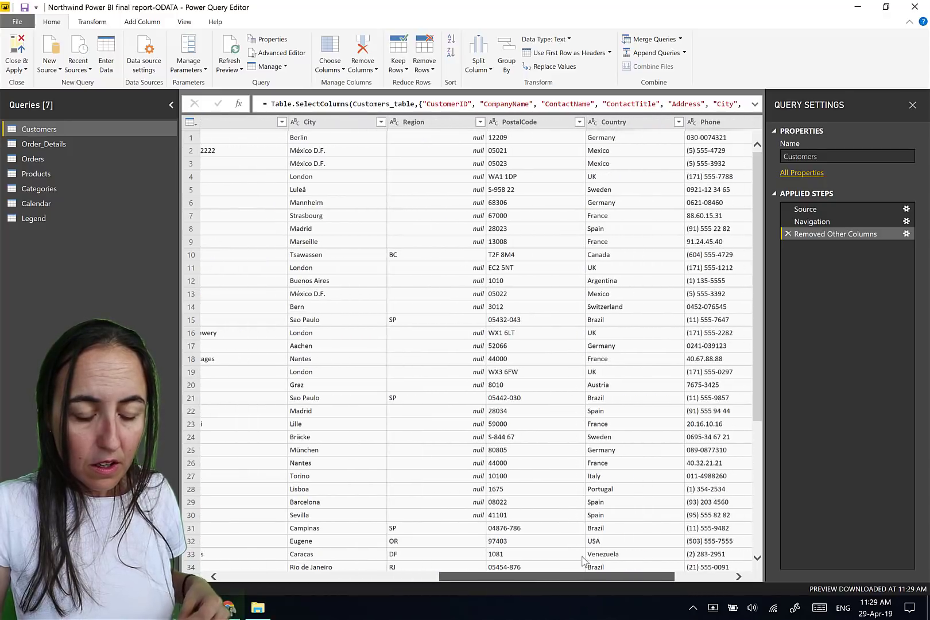
- Replace USA with United States of America in the Country column and apply the changes
right_click(612, 216)
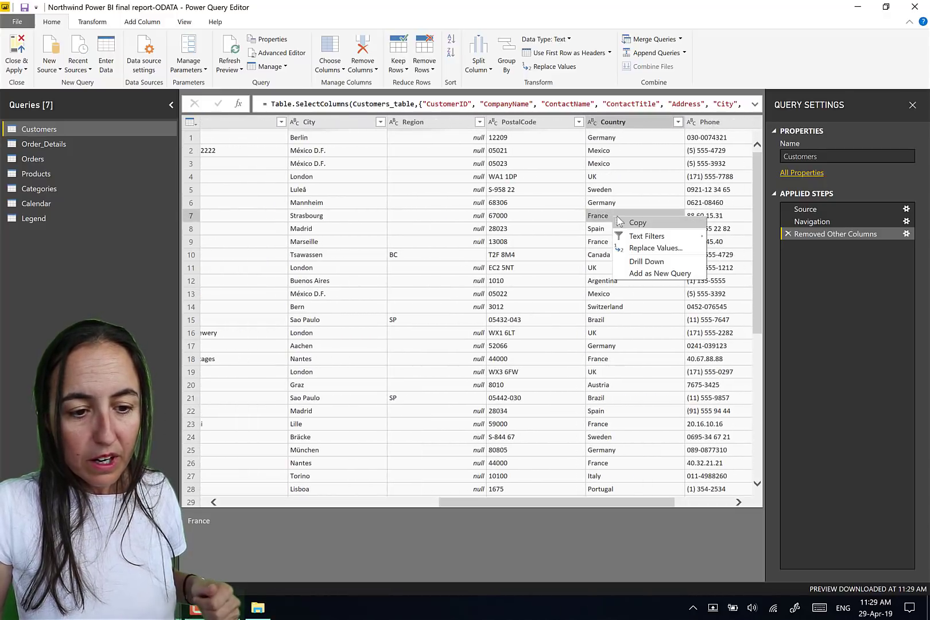
click(654, 248)
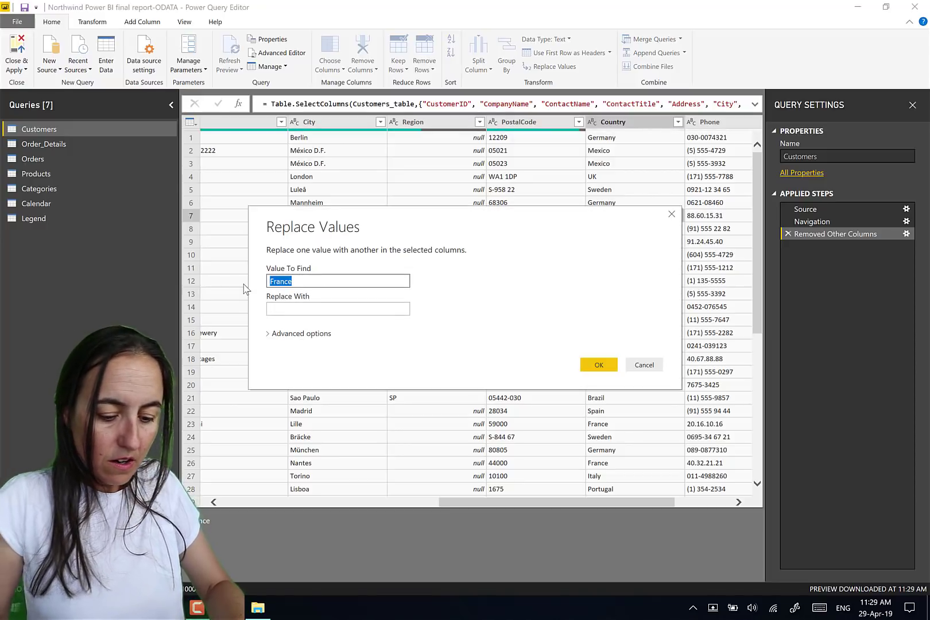
text(USA)
key(Tab)
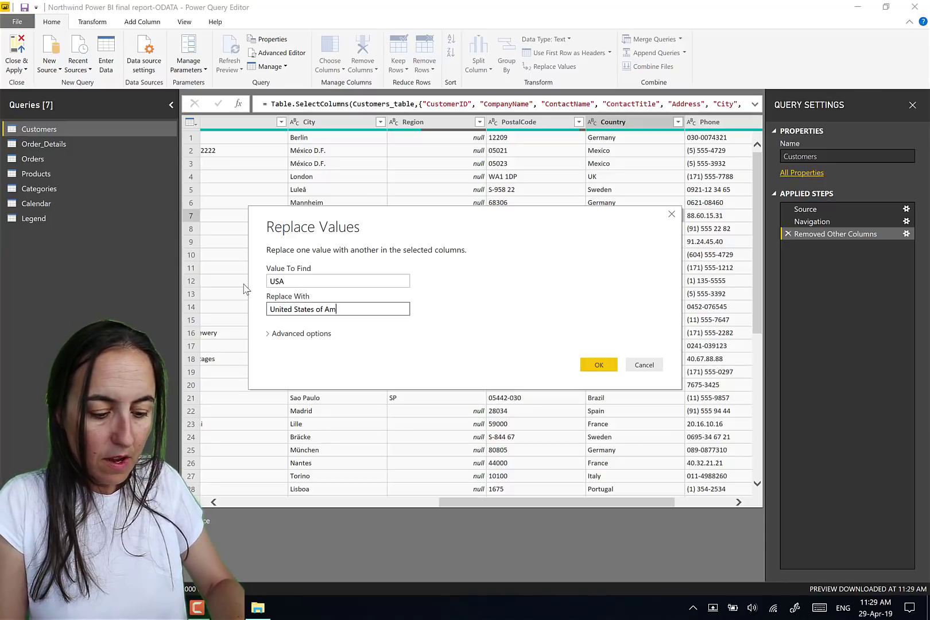
click(599, 364)
click(16, 51)
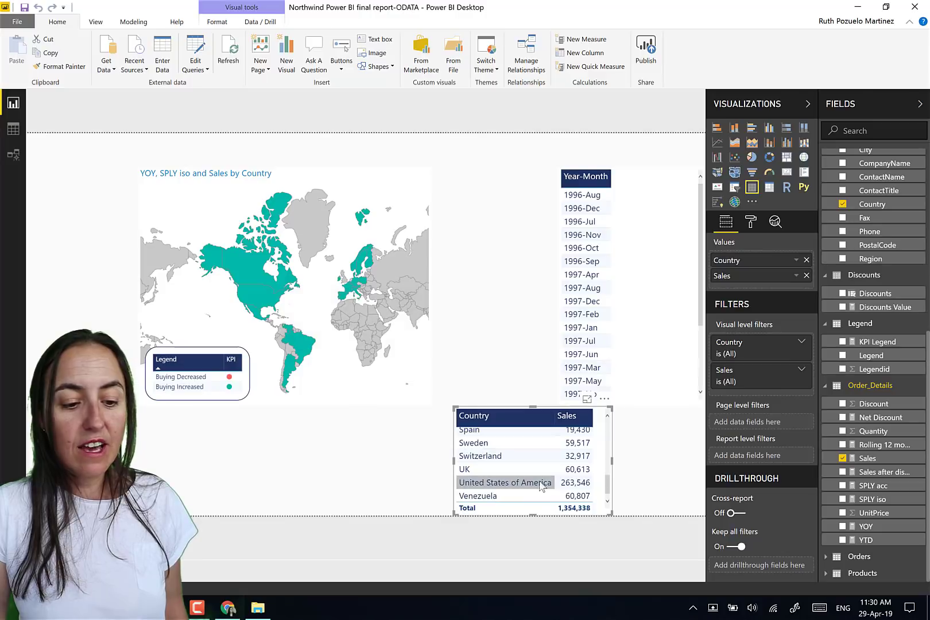
- Delete the Country and Sales table and filter the report to 1997-Jul
mouse_move(267, 299)
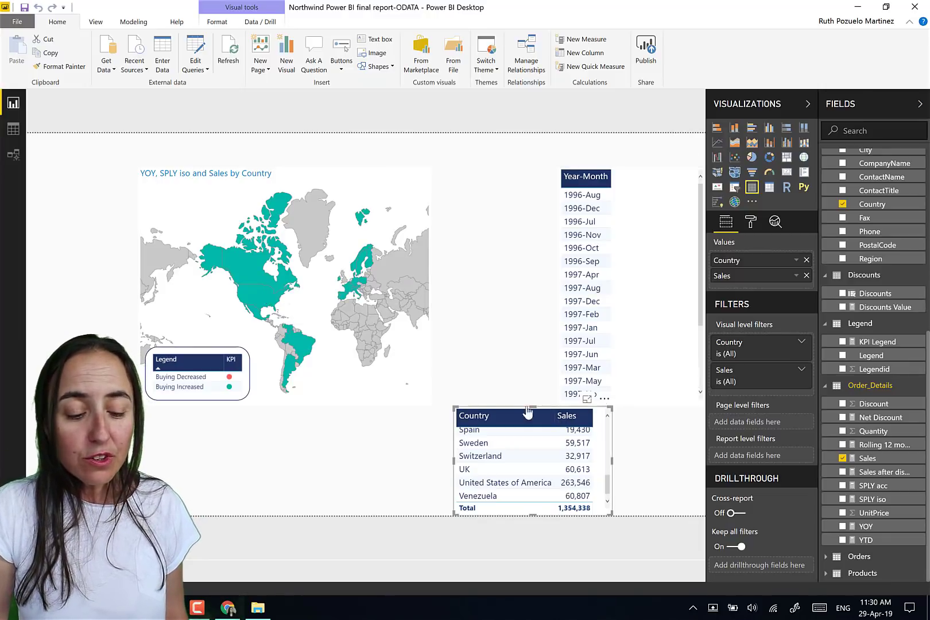
drag(525, 412, 424, 412)
key(Delete)
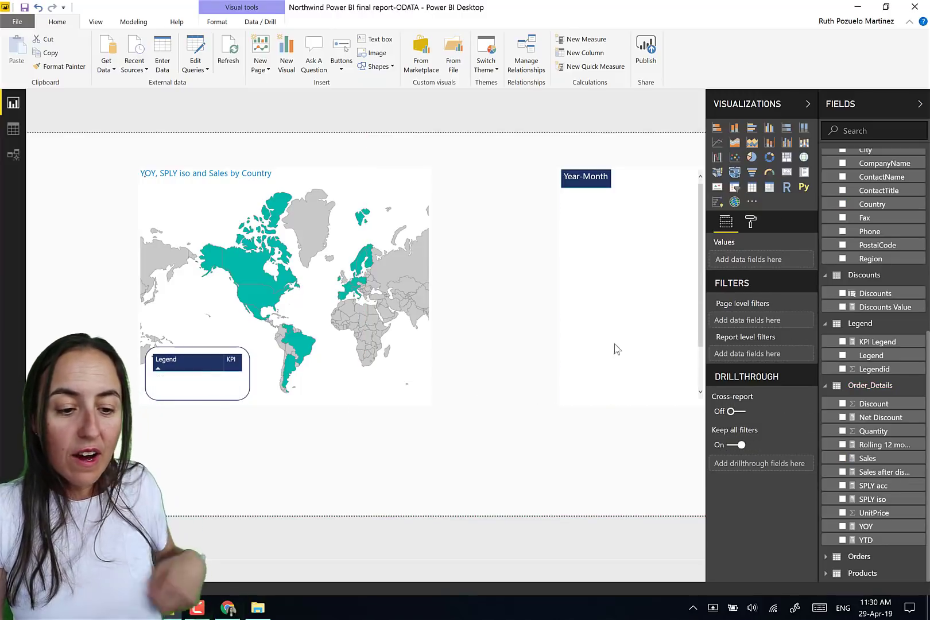
click(584, 347)
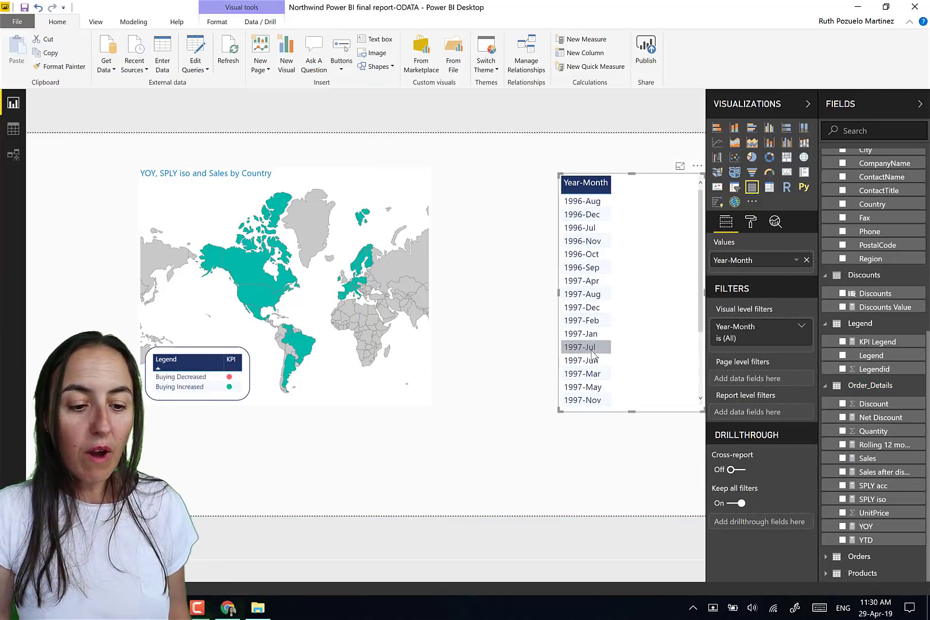
click(591, 351)
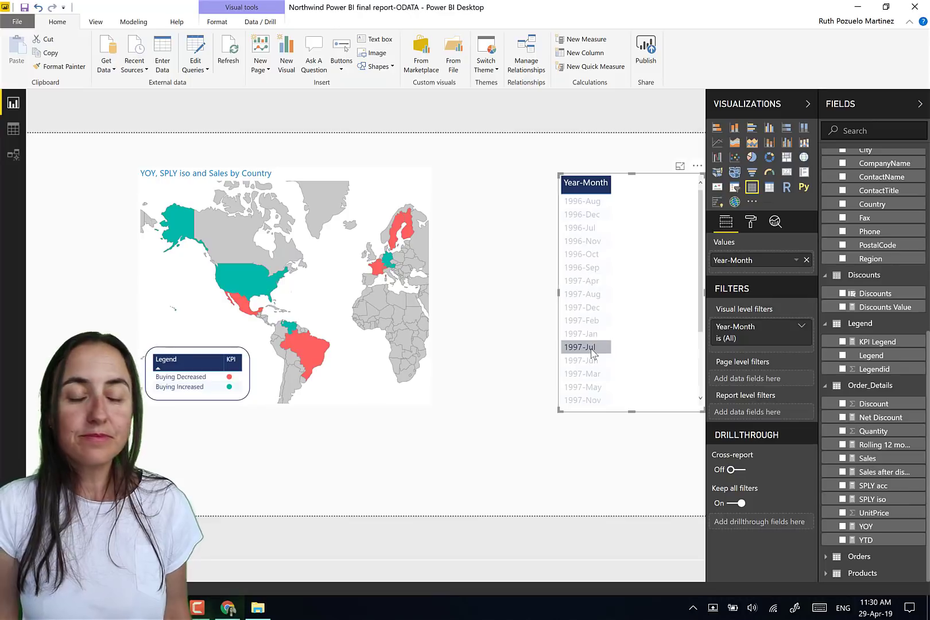